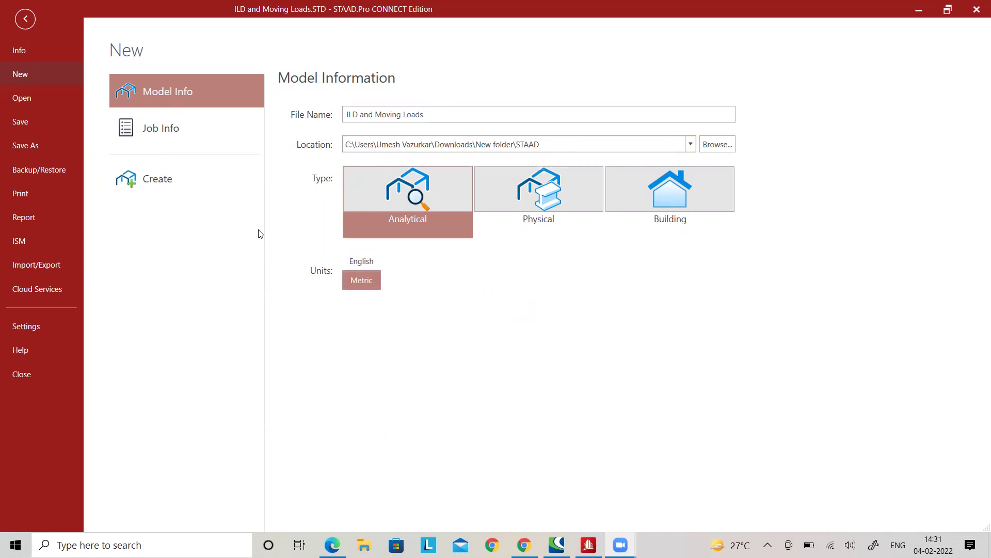
# Create the metric analytical model "ILD and Moving Loads", overwriting the existing file of that name
pyautogui.click(191, 178)
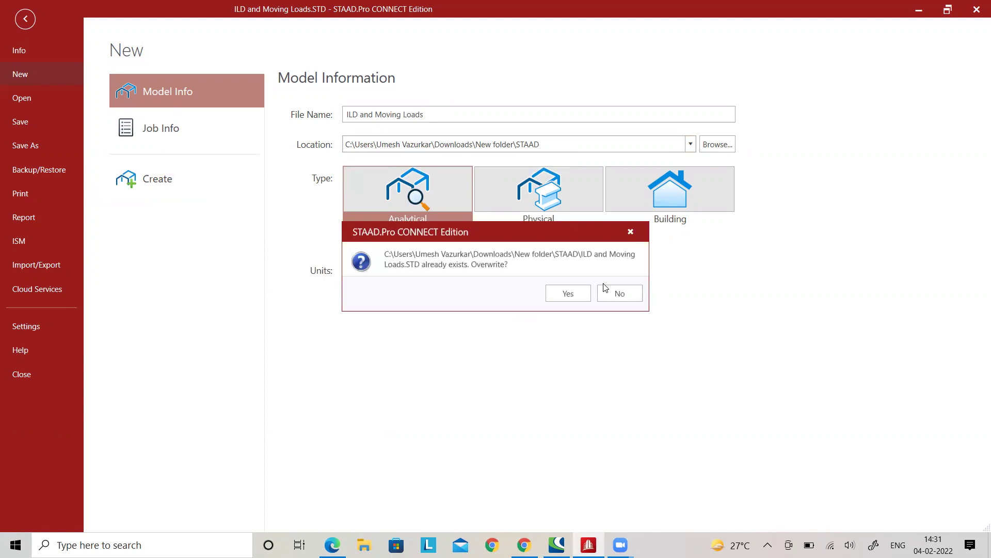
pyautogui.click(577, 293)
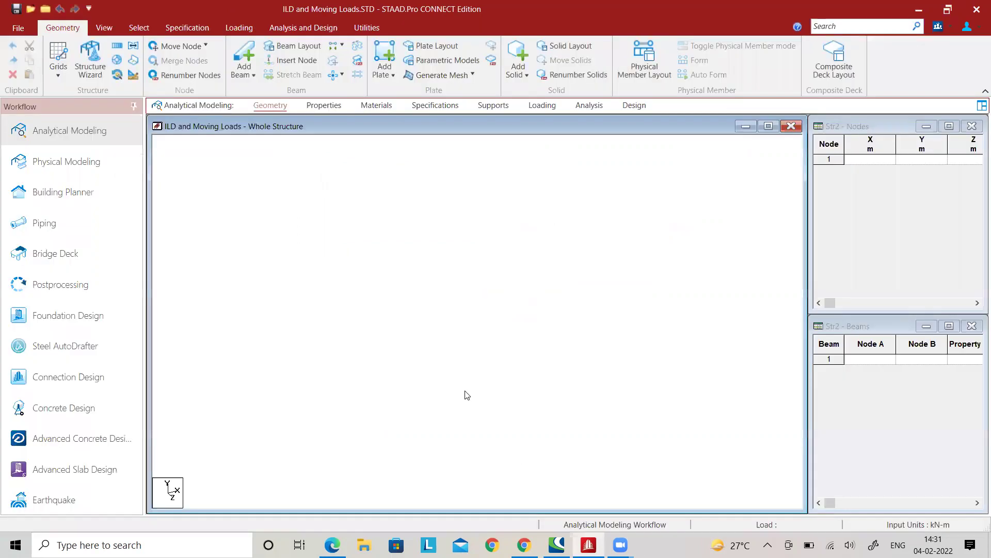
# Draw a 6 m beam along the X axis from the origin on the default linear beam grid, and show it in front view
pyautogui.click(55, 77)
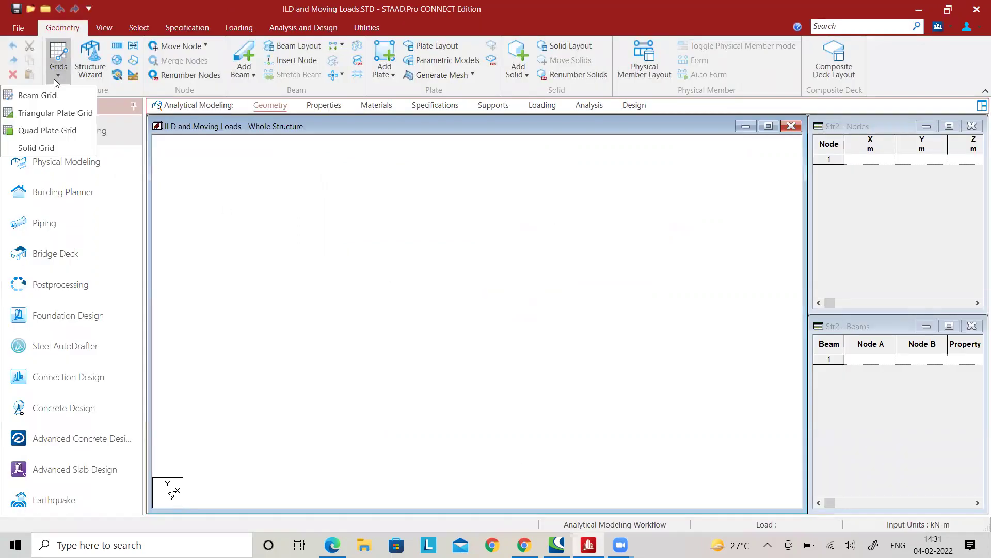
pyautogui.click(67, 96)
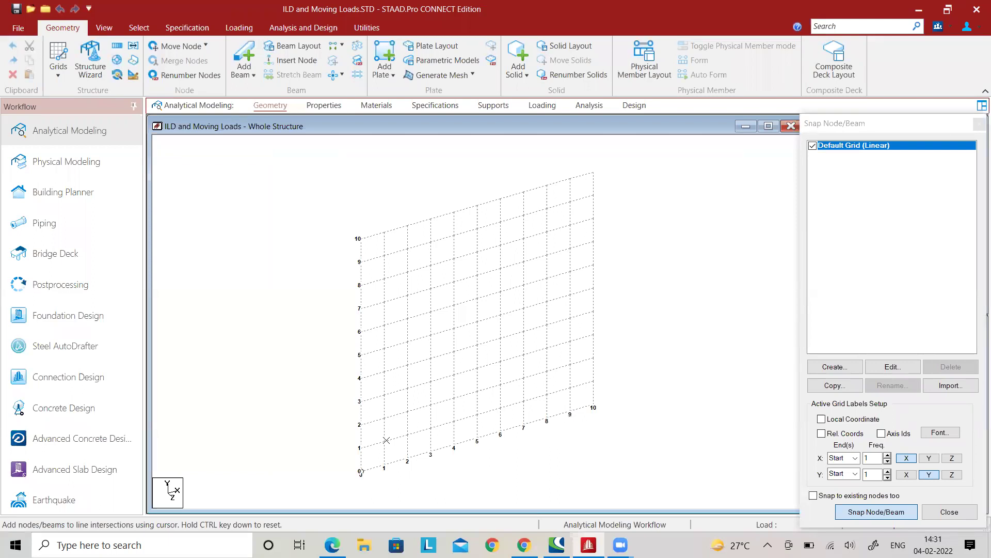
pyautogui.click(500, 431)
pyautogui.press('Escape')
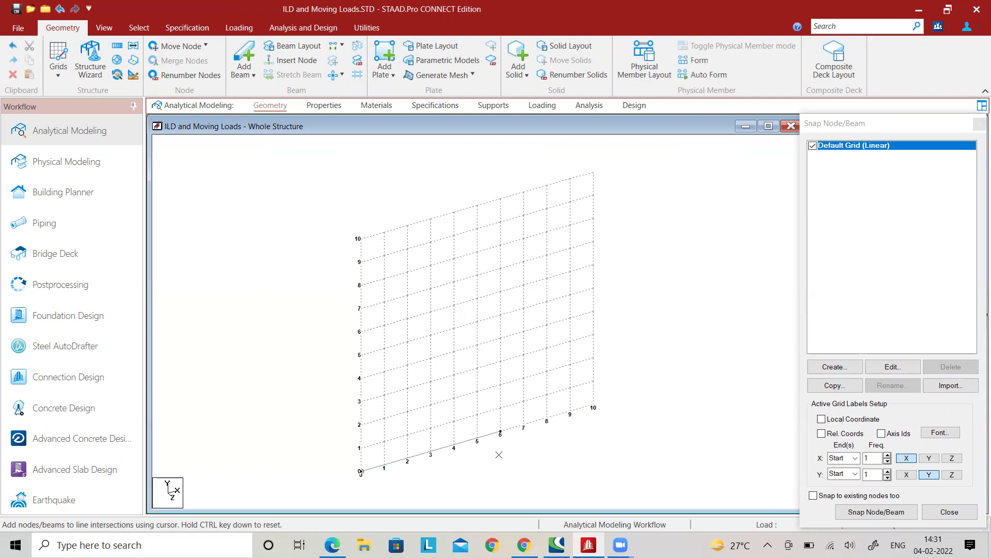
pyautogui.click(101, 28)
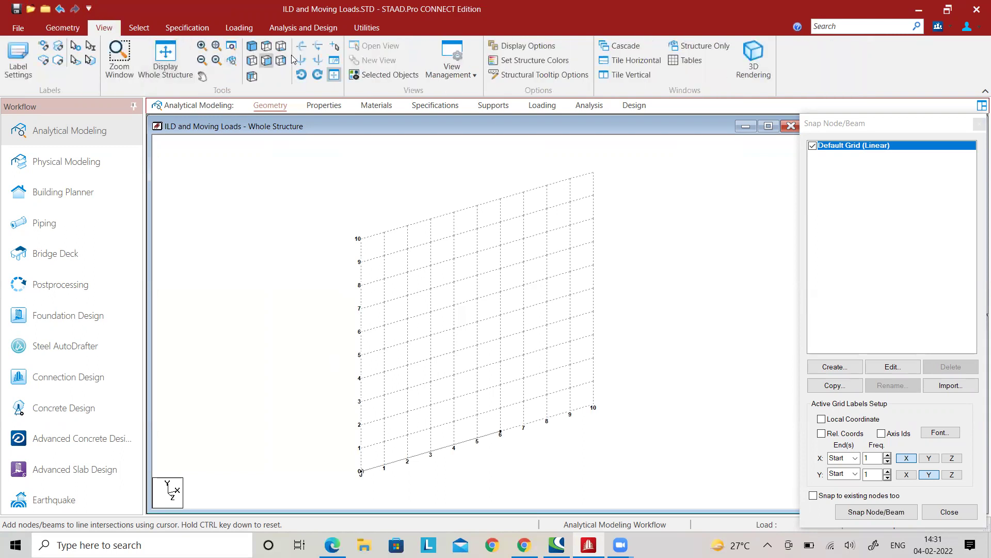
pyautogui.click(266, 63)
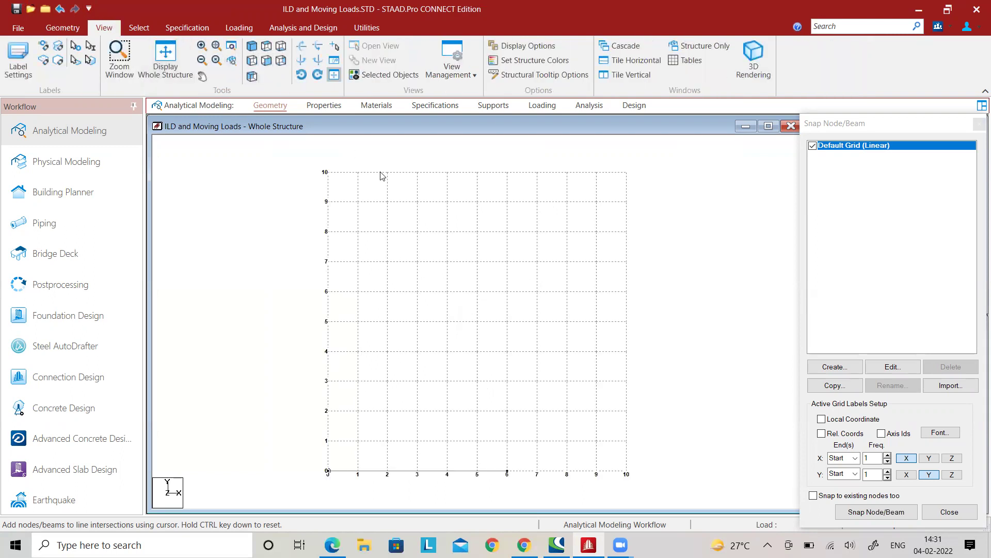
# Define a rectangular concrete section property with YD 0.4 m and ZD 0.3 m
pyautogui.click(325, 105)
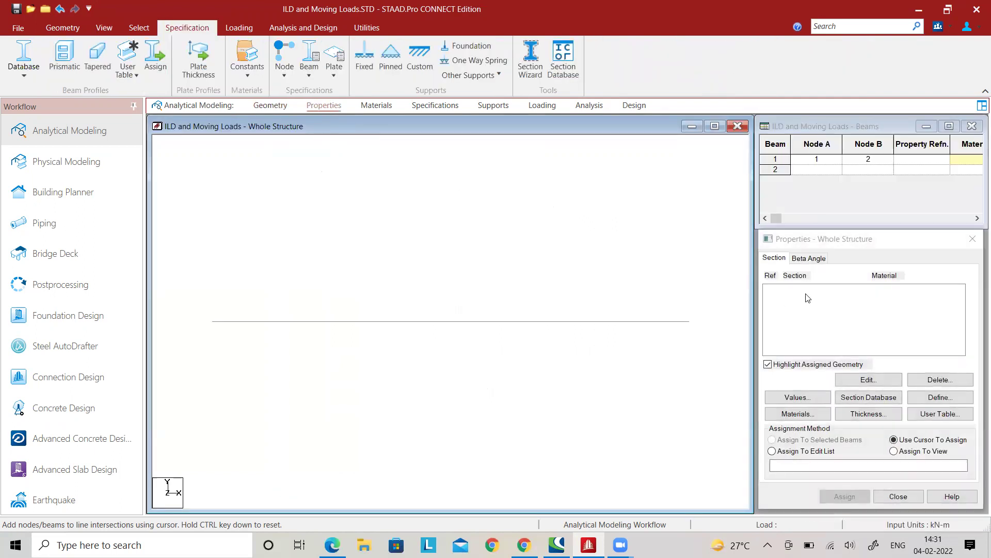
pyautogui.click(940, 397)
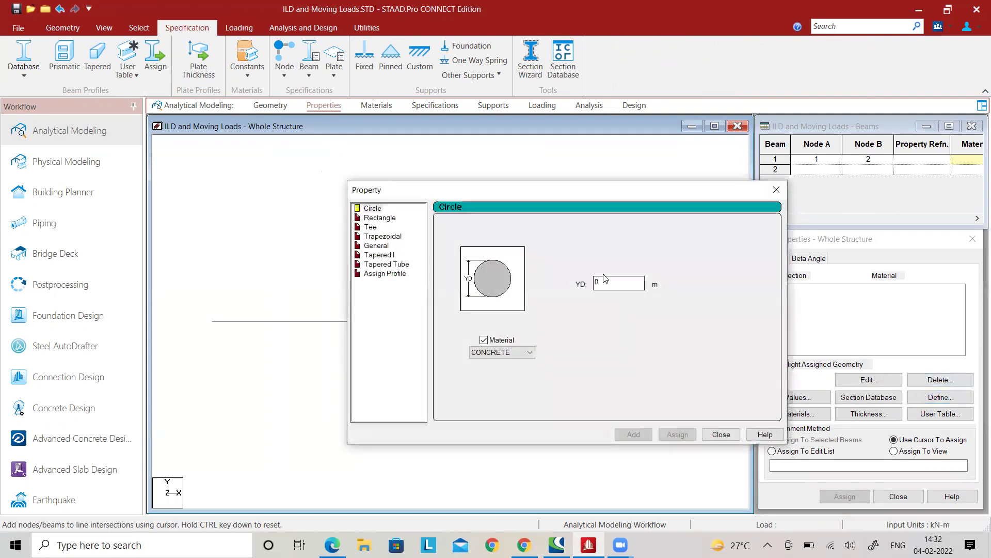
pyautogui.click(380, 218)
pyautogui.click(623, 274)
pyautogui.write('.')
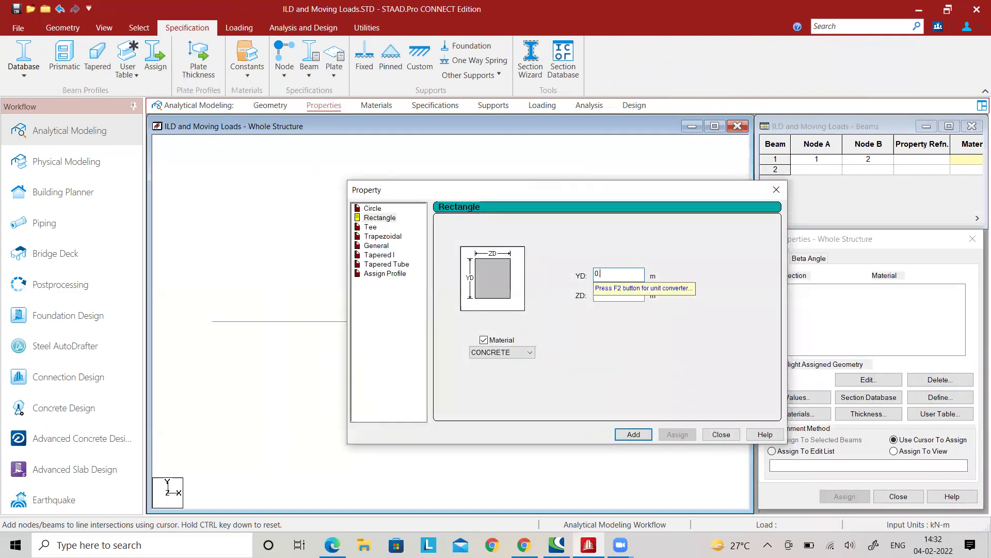
pyautogui.write('4')
pyautogui.click(610, 294)
pyautogui.write('0')
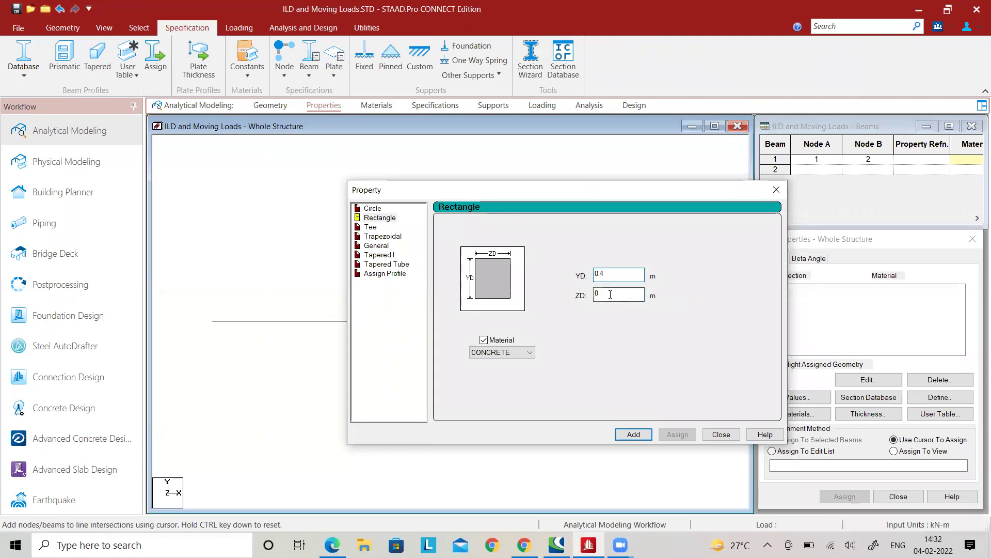
pyautogui.write('.3')
pyautogui.click(516, 352)
pyautogui.click(517, 374)
pyautogui.click(626, 433)
pyautogui.click(721, 434)
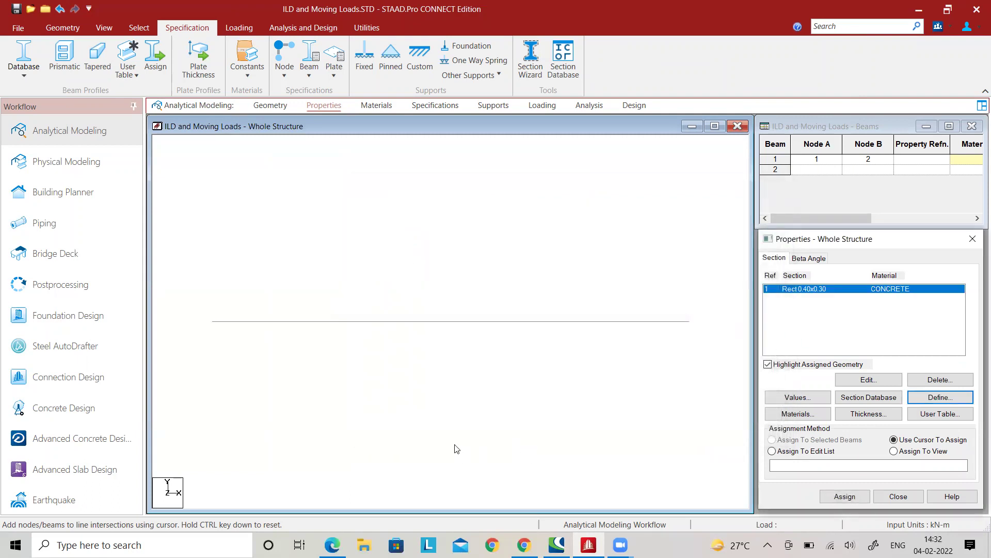
# Assign the Rect 0.40x0.30 section to the whole view and accept the assignment
pyautogui.click(917, 451)
pyautogui.click(847, 495)
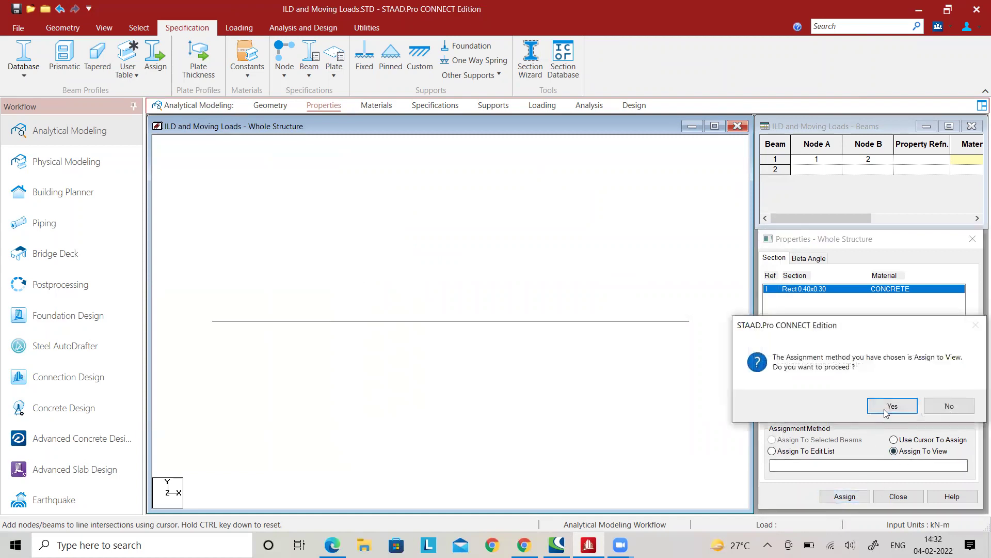
pyautogui.click(887, 405)
# Create a fixed support and assign it to both beam ends using the Assign To View method
pyautogui.click(484, 107)
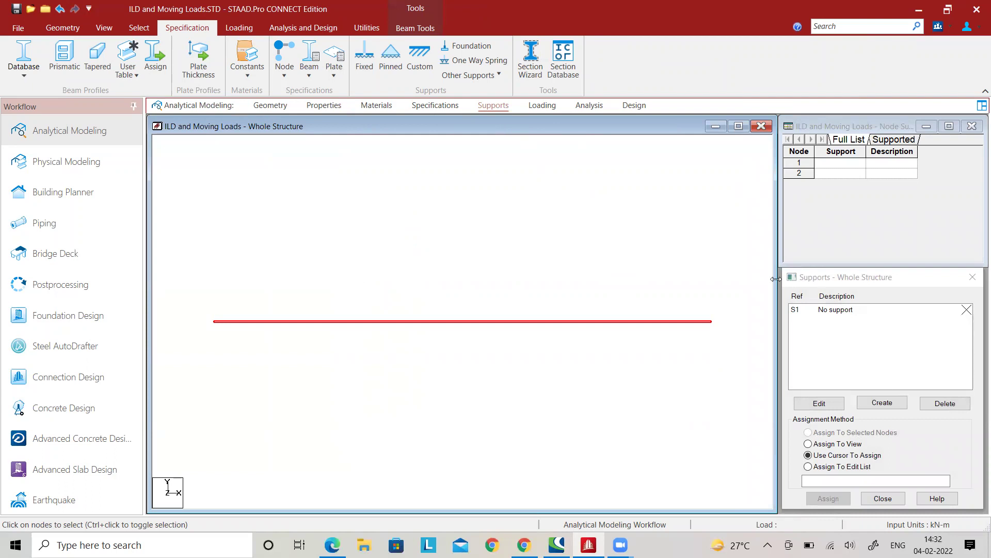
pyautogui.click(883, 403)
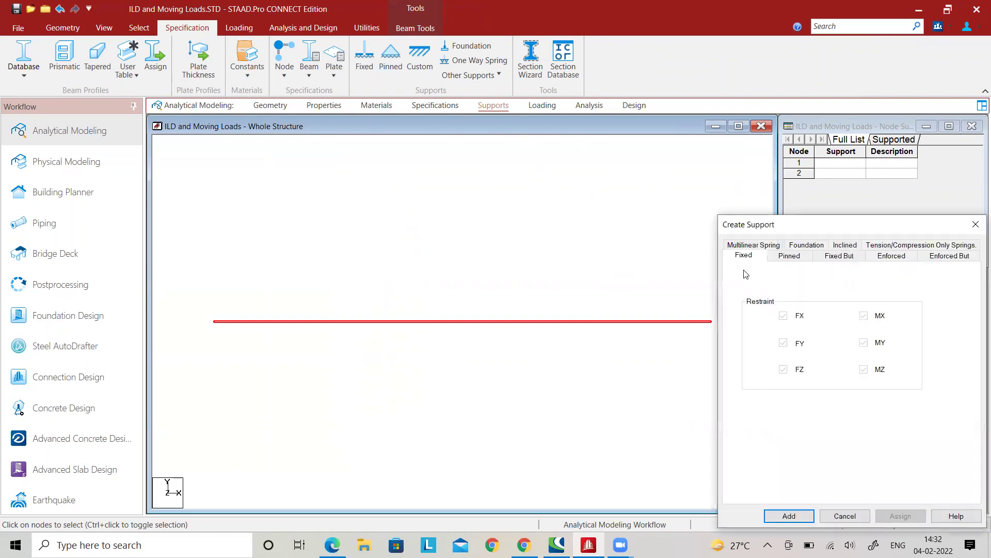
pyautogui.click(789, 516)
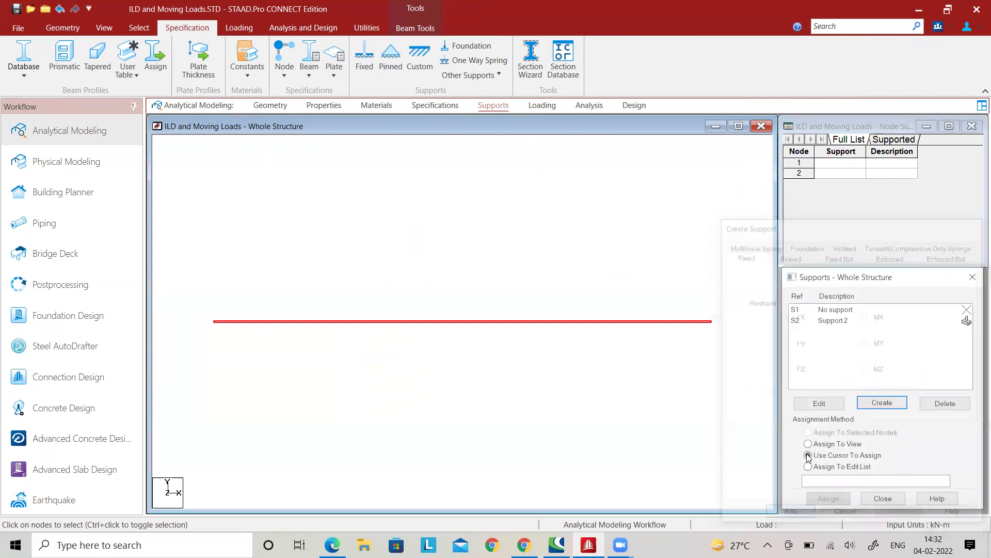
pyautogui.click(831, 321)
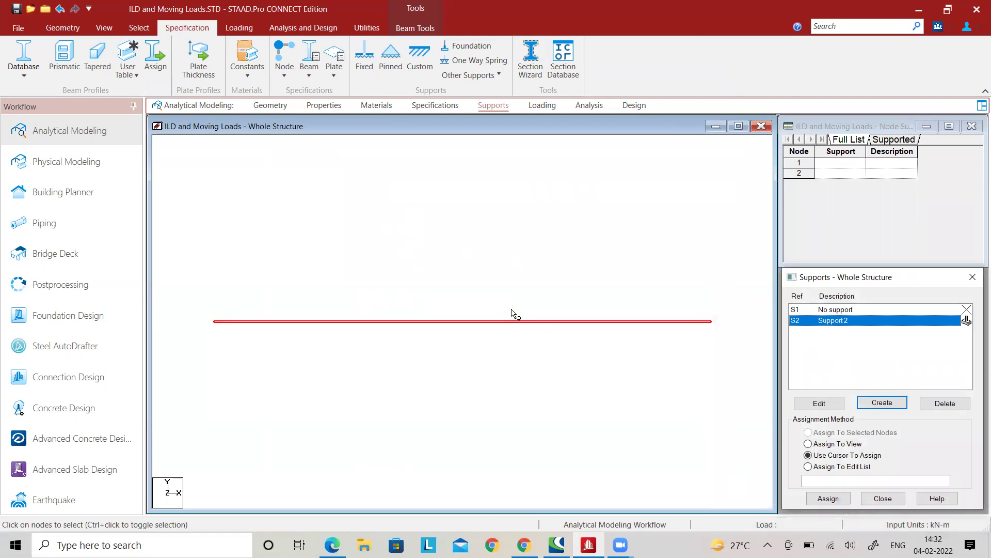
pyautogui.click(844, 445)
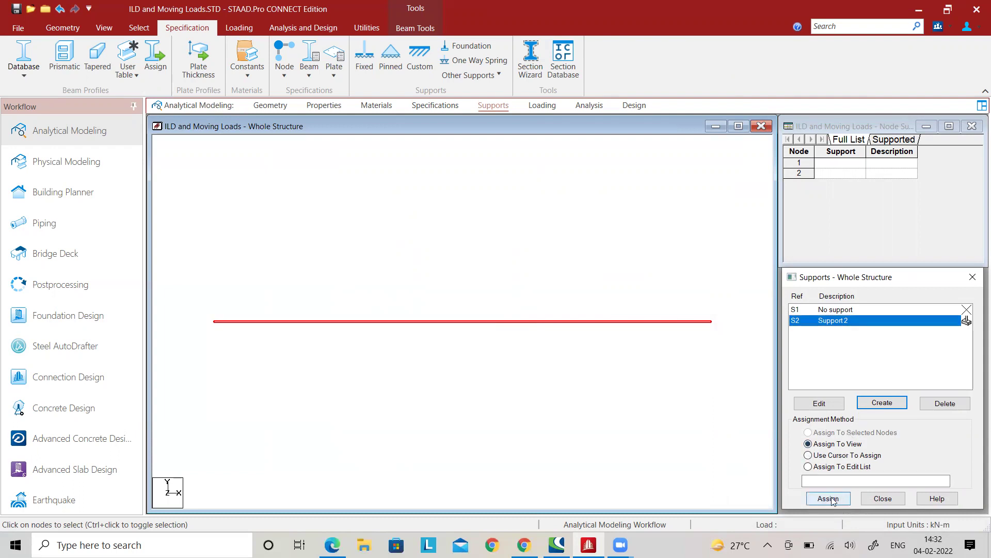
pyautogui.click(829, 499)
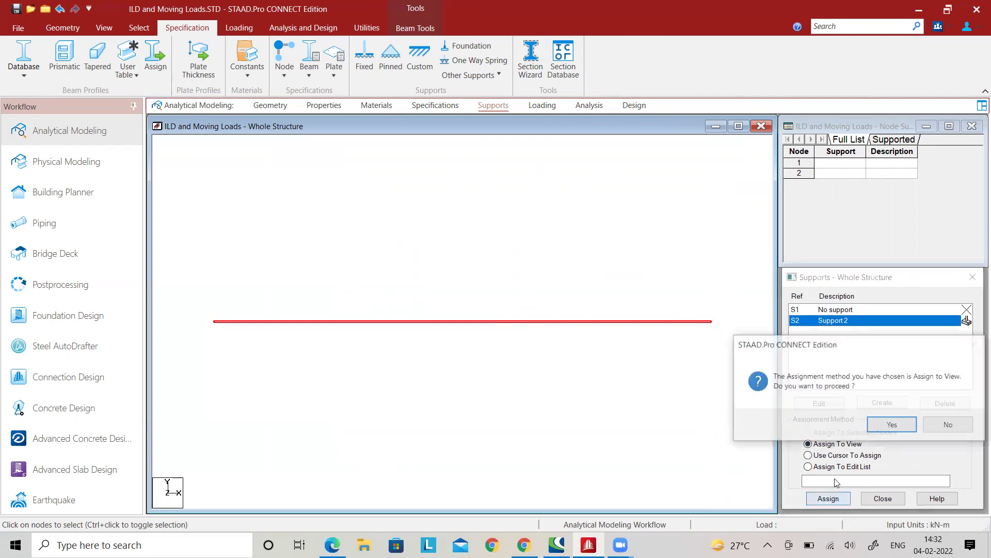
pyautogui.click(886, 424)
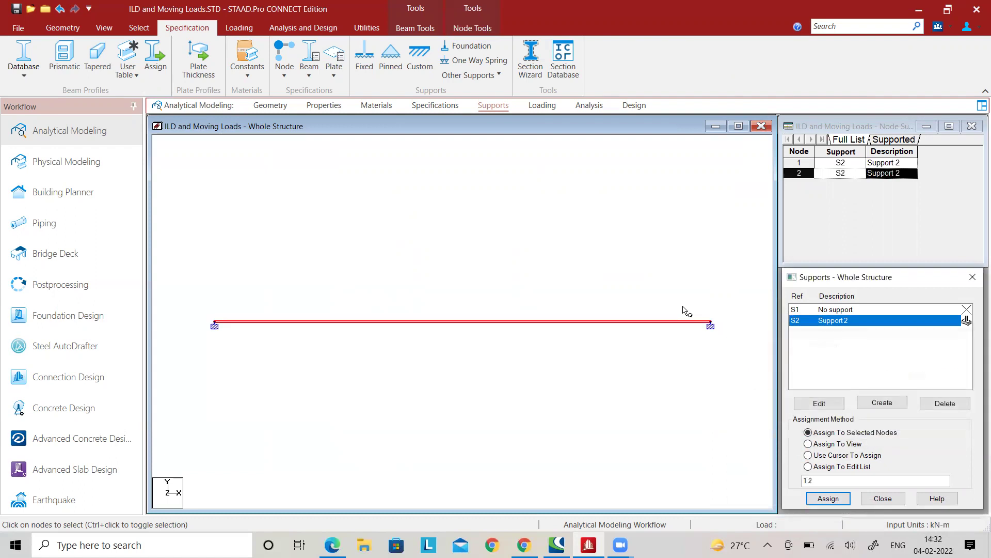
# Open the load and definition settings for the model
pyautogui.click(541, 106)
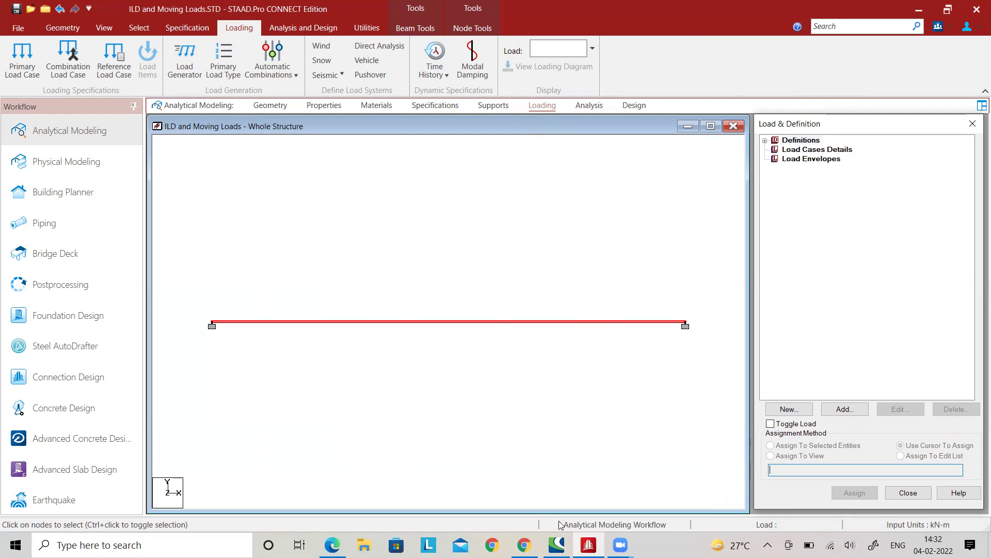
pyautogui.moveTo(595, 207)
pyautogui.mouseDown()
pyautogui.moveTo(582, 229)
pyautogui.moveTo(577, 220)
pyautogui.moveTo(594, 208)
pyautogui.mouseUp()
pyautogui.moveTo(504, 212)
pyautogui.mouseDown()
pyautogui.moveTo(521, 215)
pyautogui.moveTo(497, 231)
pyautogui.moveTo(508, 208)
pyautogui.moveTo(591, 209)
pyautogui.moveTo(589, 175)
pyautogui.moveTo(475, 176)
pyautogui.moveTo(496, 209)
pyautogui.mouseUp()
pyautogui.moveTo(590, 195)
pyautogui.mouseDown()
pyautogui.moveTo(676, 195)
pyautogui.moveTo(669, 209)
pyautogui.mouseUp()
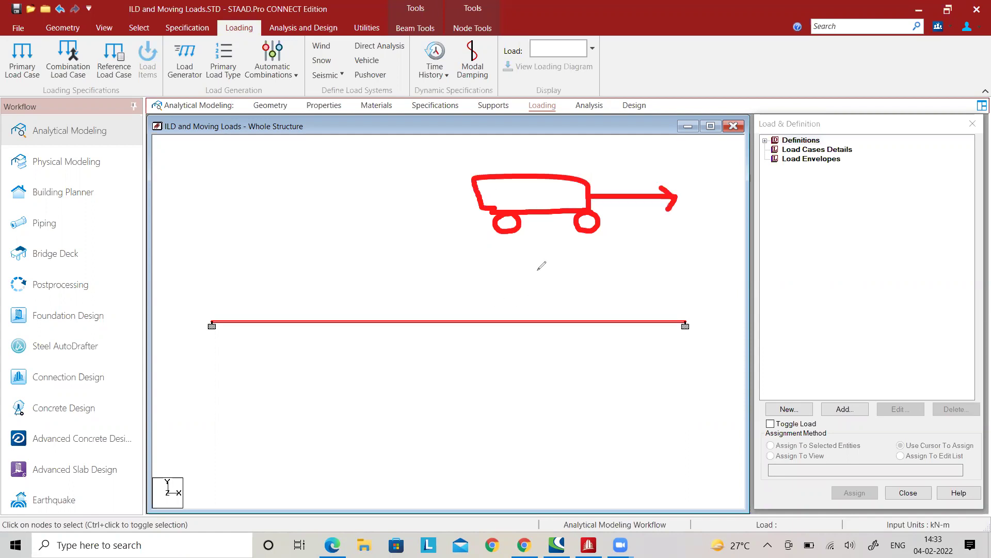
pyautogui.click(506, 242)
pyautogui.moveTo(505, 242); pyautogui.dragTo(505, 256)
pyautogui.moveTo(578, 240); pyautogui.dragTo(599, 254)
pyautogui.press('Escape')
# Add a moving-load vehicle definition of type 1 with loads of 10 kN and 5 kN spaced 1 m apart
pyautogui.click(785, 143)
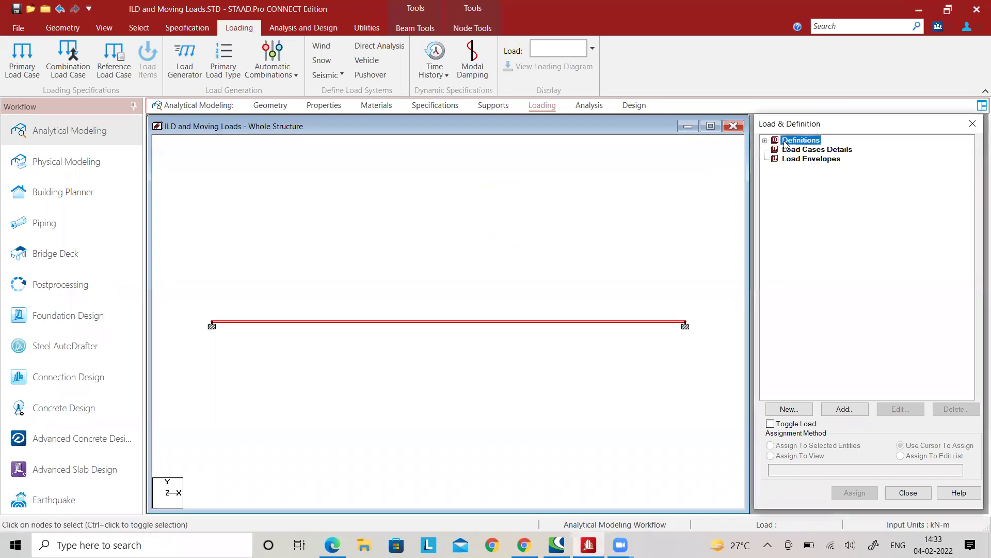
pyautogui.doubleClick(785, 143)
pyautogui.click(814, 151)
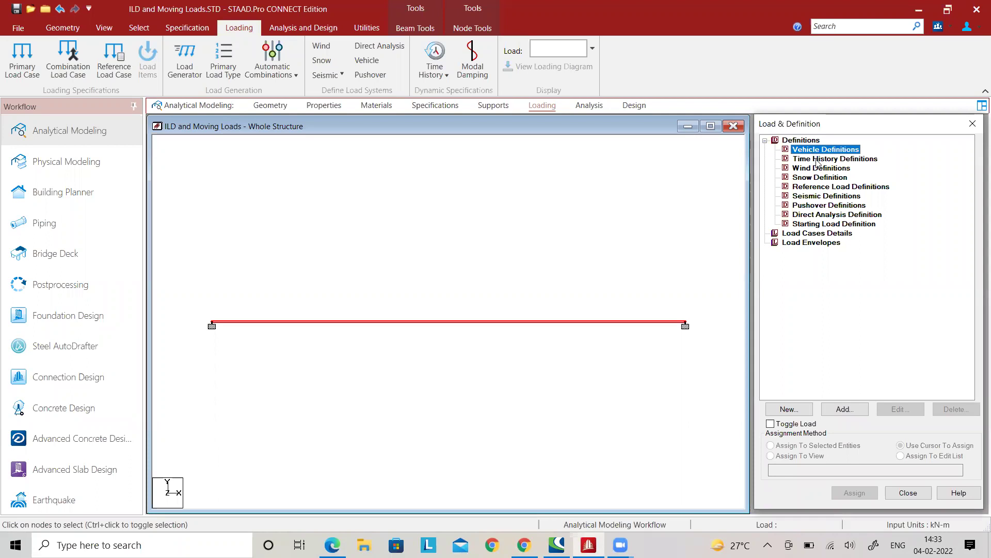
pyautogui.click(833, 406)
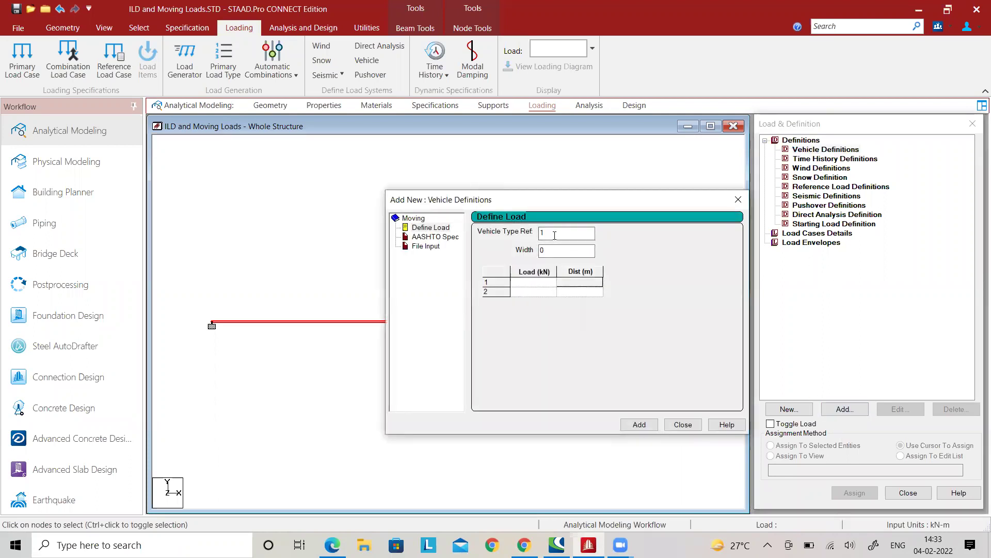
pyautogui.click(544, 286)
pyautogui.write('10')
pyautogui.click(537, 293)
pyautogui.write('5')
pyautogui.click(594, 290)
pyautogui.write('1')
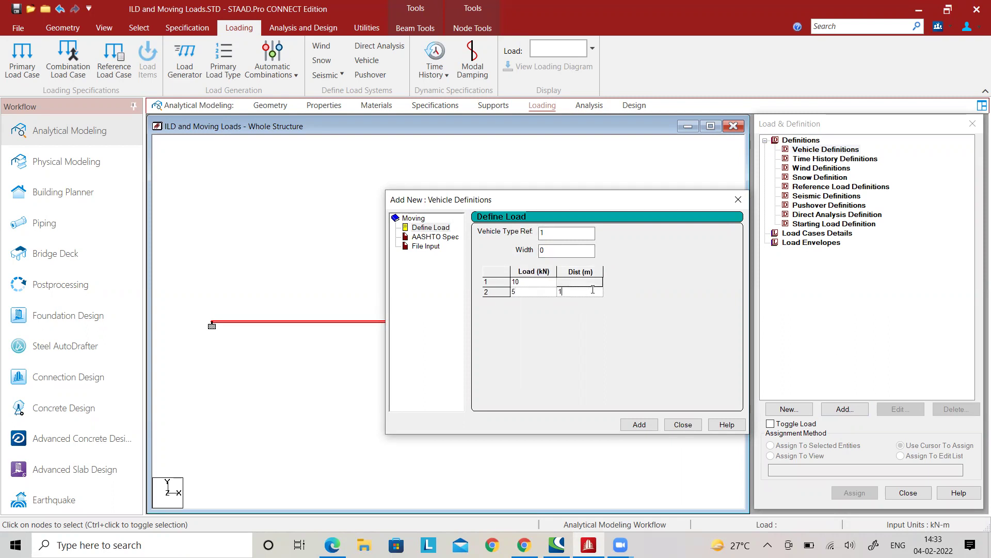
pyautogui.click(639, 427)
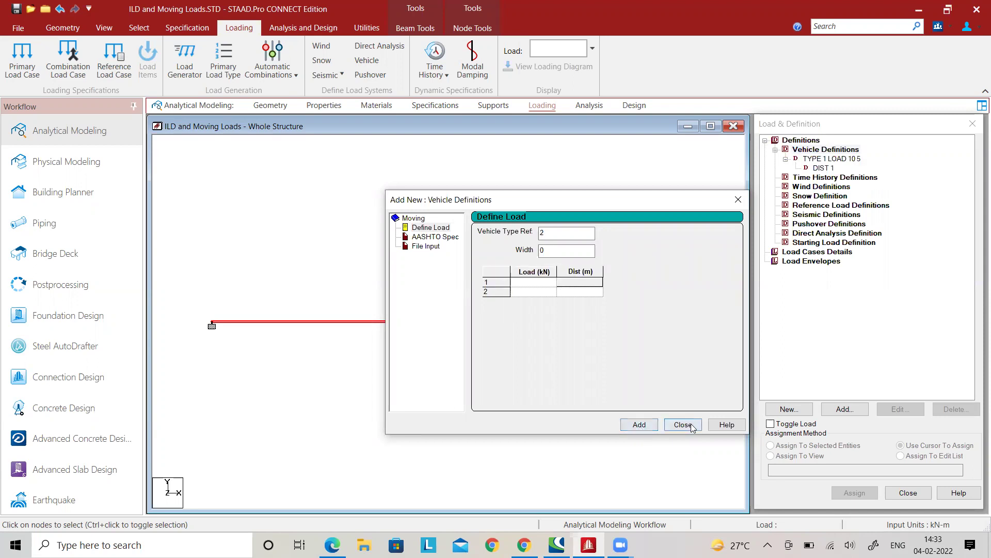
pyautogui.click(681, 424)
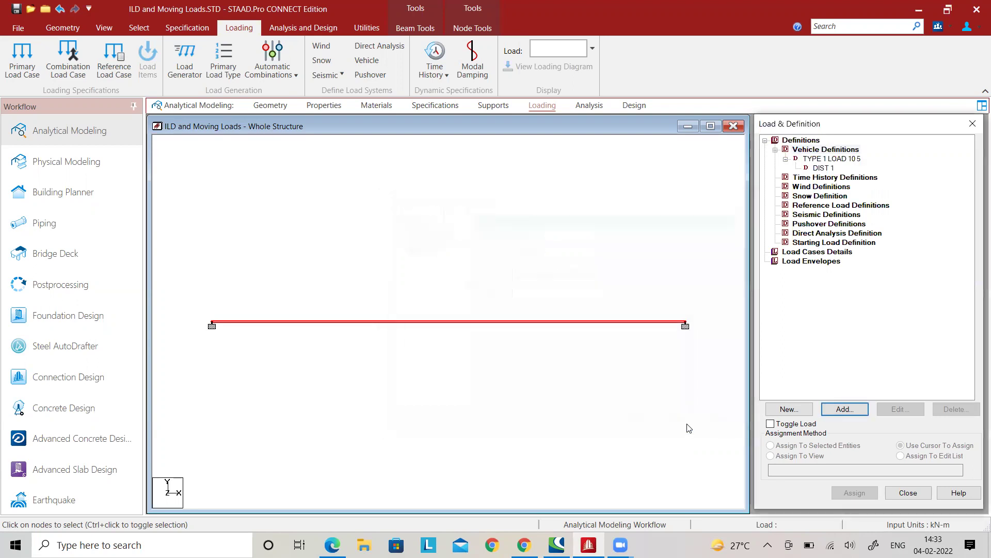
# Start a new Load Generation entry under the load cases and open its number of loads for editing
pyautogui.click(830, 252)
pyautogui.click(857, 410)
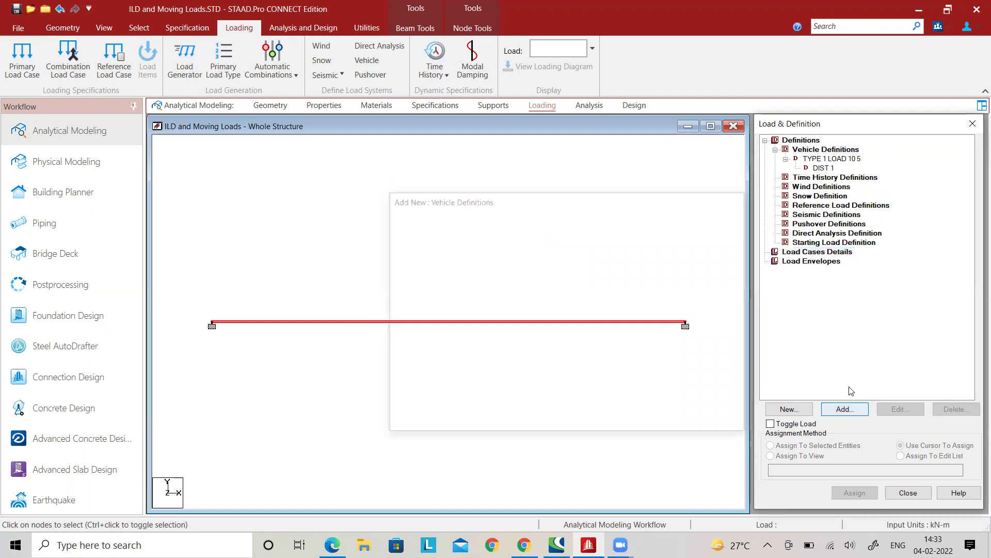
pyautogui.click(388, 187)
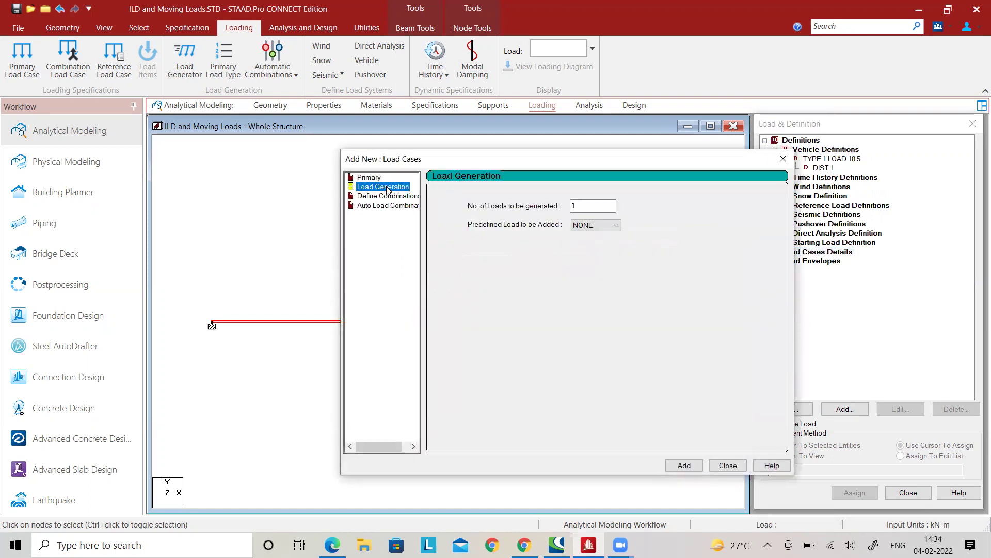
pyautogui.doubleClick(571, 207)
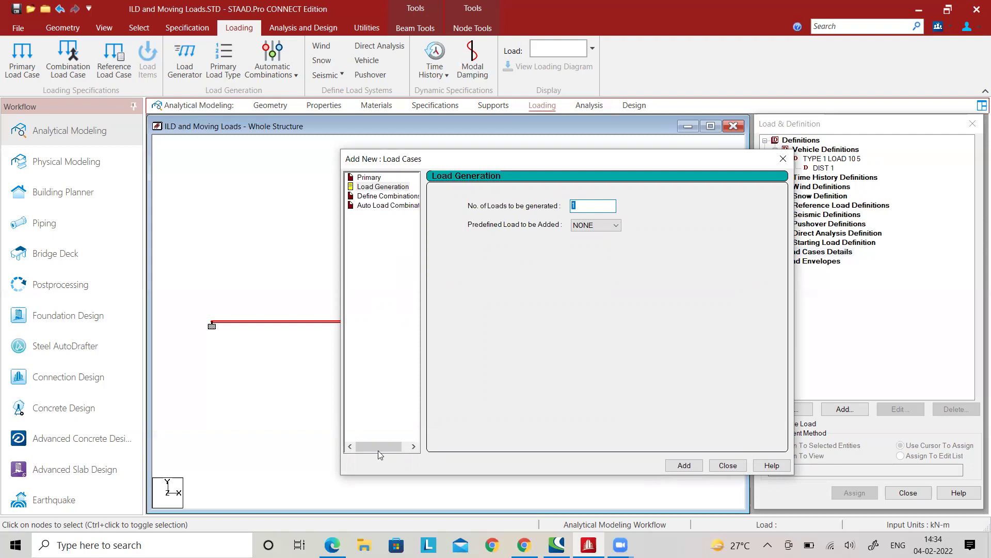
pyautogui.moveTo(419, 274); pyautogui.dragTo(749, 275)
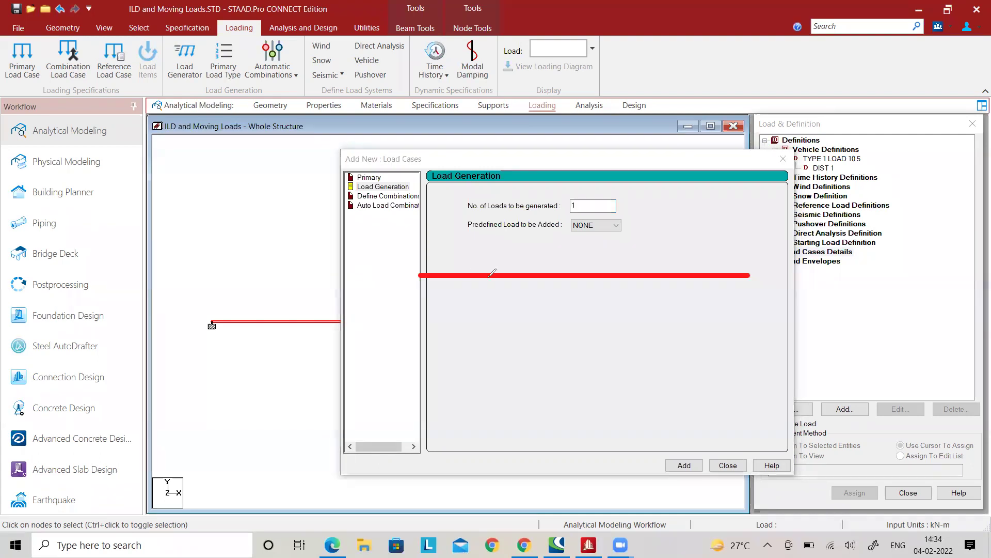
pyautogui.moveTo(418, 326)
pyautogui.mouseDown()
pyautogui.moveTo(418, 268)
pyautogui.moveTo(426, 280)
pyautogui.mouseUp()
pyautogui.moveTo(523, 304)
pyautogui.mouseDown()
pyautogui.moveTo(537, 326)
pyautogui.moveTo(576, 311)
pyautogui.mouseUp()
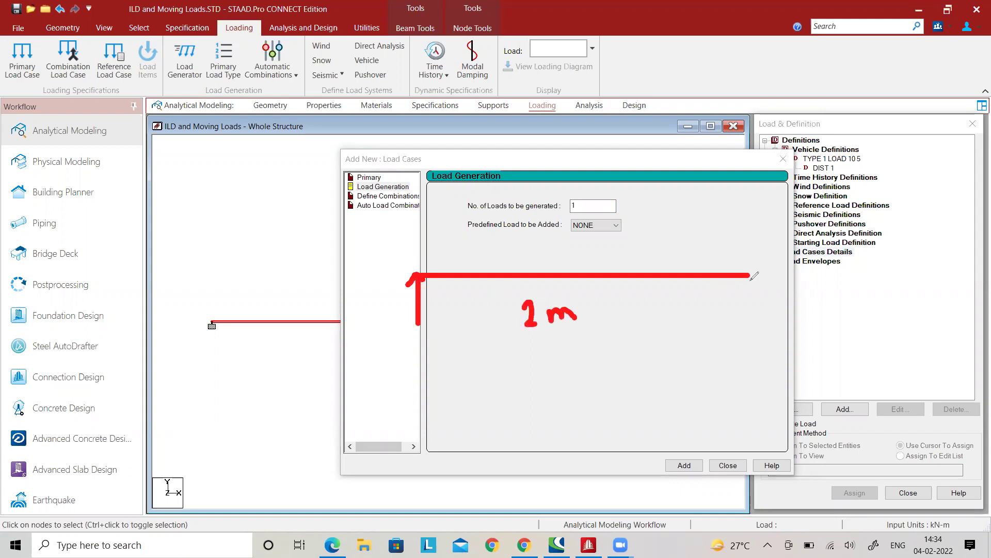
pyautogui.moveTo(753, 316)
pyautogui.mouseDown()
pyautogui.moveTo(747, 271)
pyautogui.moveTo(760, 282)
pyautogui.mouseUp()
pyautogui.moveTo(406, 204); pyautogui.dragTo(408, 267)
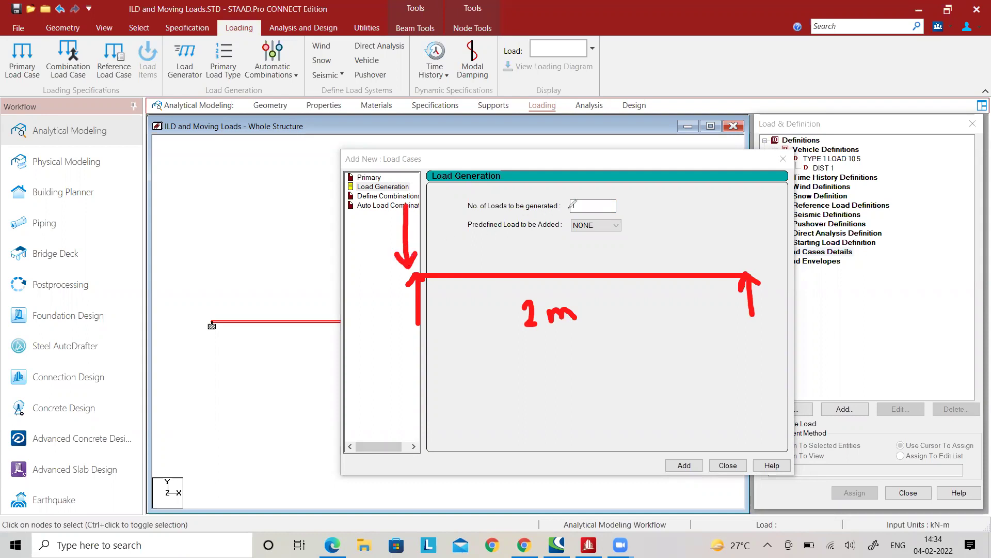
pyautogui.moveTo(571, 205); pyautogui.dragTo(570, 265)
pyautogui.moveTo(570, 264); pyautogui.dragTo(583, 251)
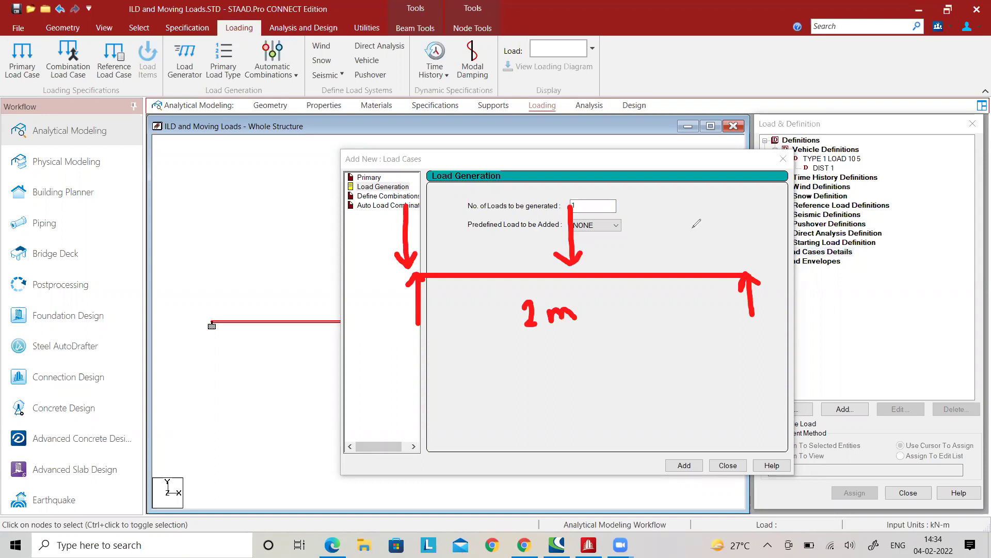
pyautogui.moveTo(742, 213)
pyautogui.mouseDown()
pyautogui.moveTo(752, 270)
pyautogui.moveTo(755, 251)
pyautogui.mouseUp()
pyautogui.moveTo(491, 238); pyautogui.dragTo(492, 260)
pyautogui.moveTo(496, 257)
pyautogui.mouseDown()
pyautogui.moveTo(502, 242)
pyautogui.moveTo(526, 244)
pyautogui.mouseUp()
pyautogui.moveTo(677, 236)
pyautogui.mouseDown()
pyautogui.moveTo(676, 251)
pyautogui.moveTo(684, 238)
pyautogui.moveTo(699, 246)
pyautogui.mouseUp()
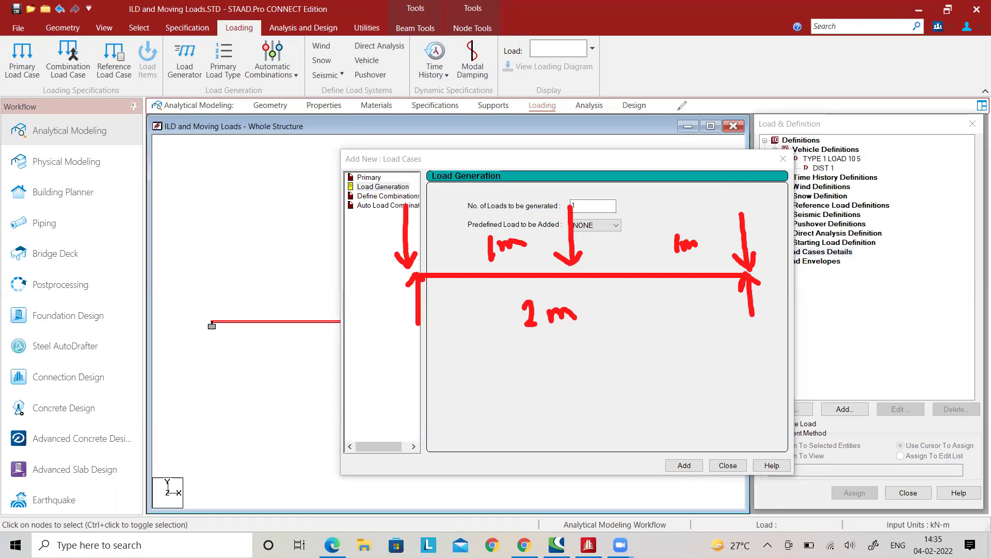
pyautogui.press('e')
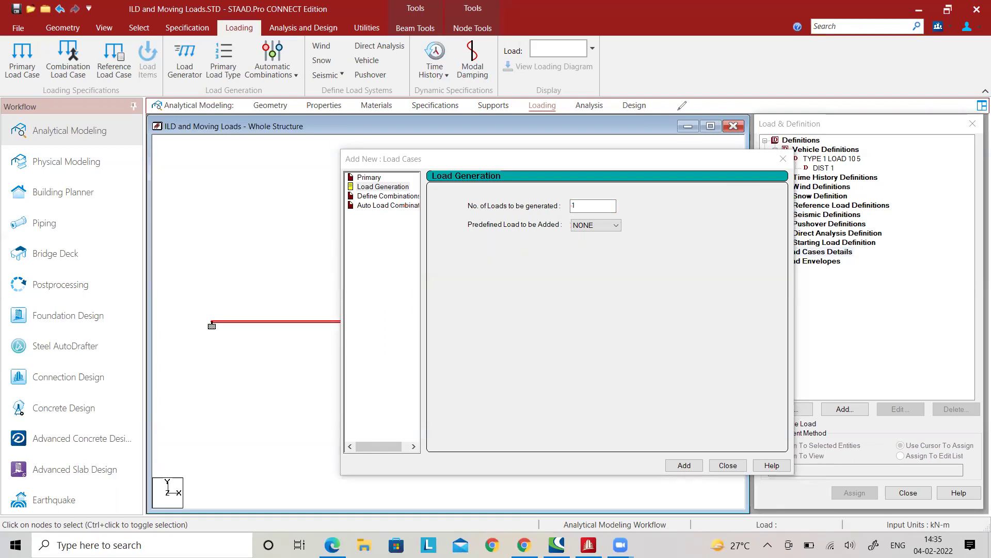
# Set the number of loads to be generated to 8 and add the load generation case without a predefined load
pyautogui.doubleClick(594, 206)
pyautogui.write('8')
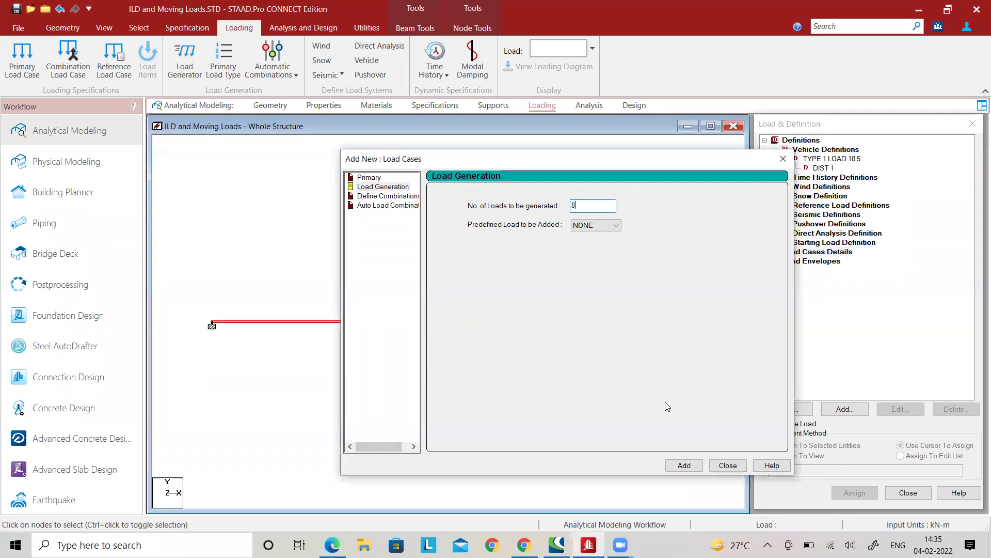
pyautogui.click(684, 464)
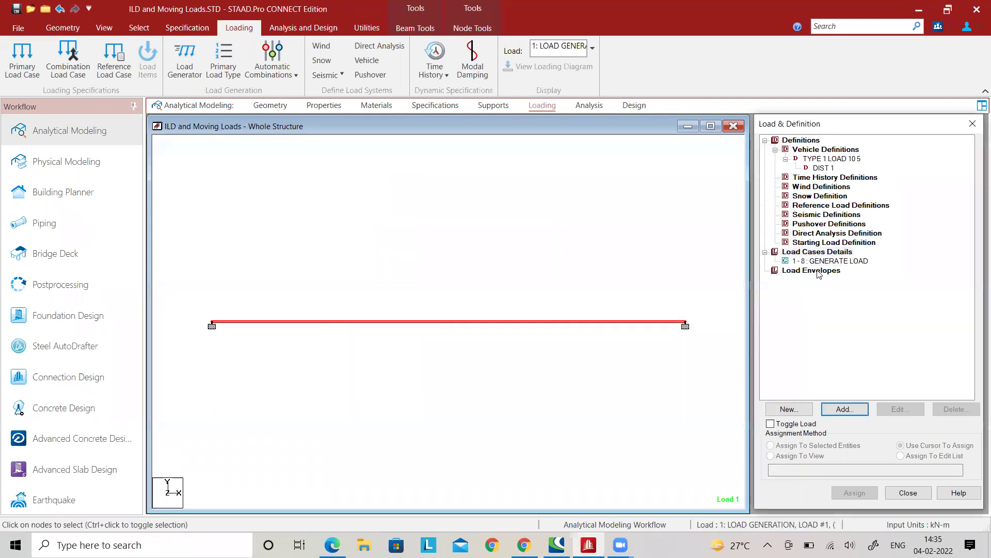
# Add a type 1 vehicle to the generated load case, starting at 0,0,0 with Y Range 0 and an x increment of 1
pyautogui.click(842, 260)
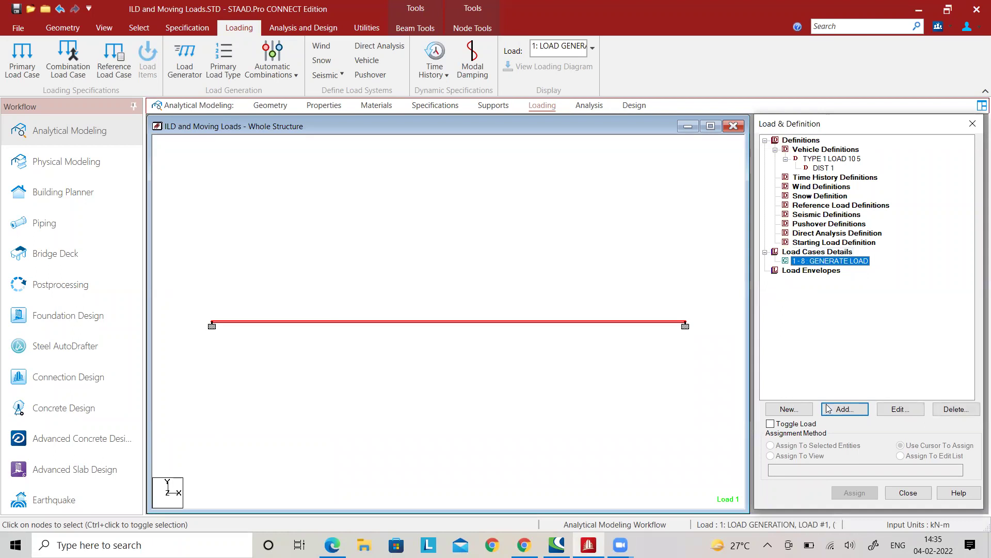
pyautogui.click(842, 409)
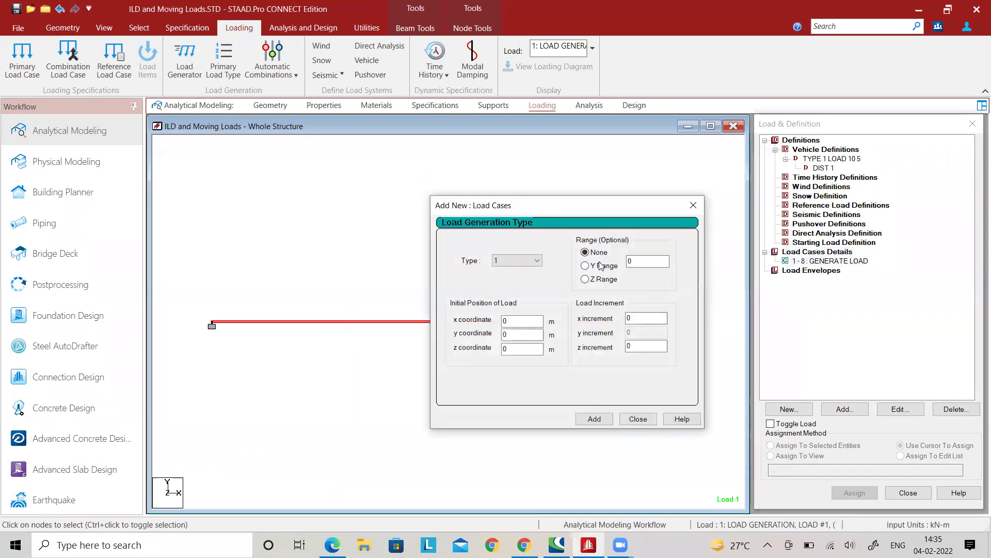
pyautogui.click(612, 266)
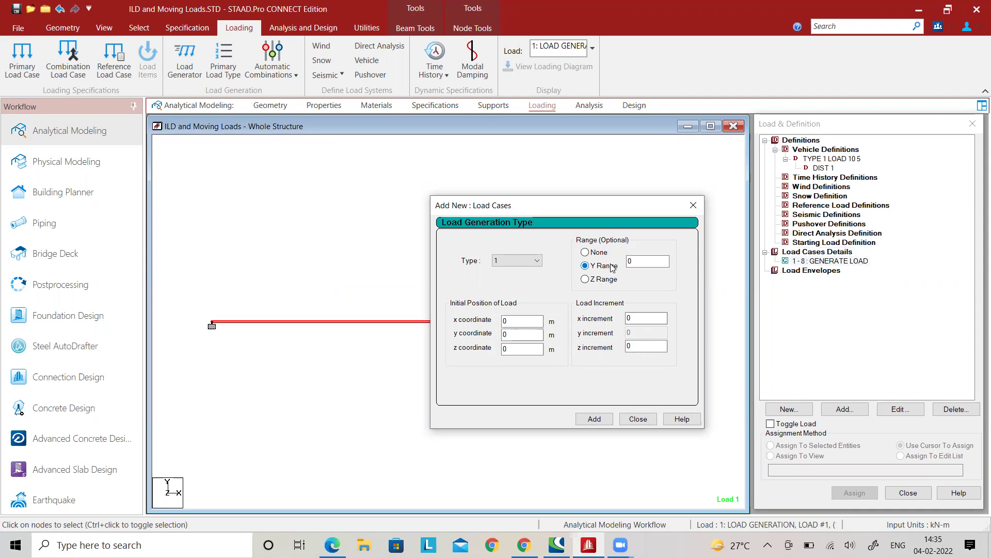
pyautogui.doubleClick(628, 318)
pyautogui.write('1')
pyautogui.click(604, 420)
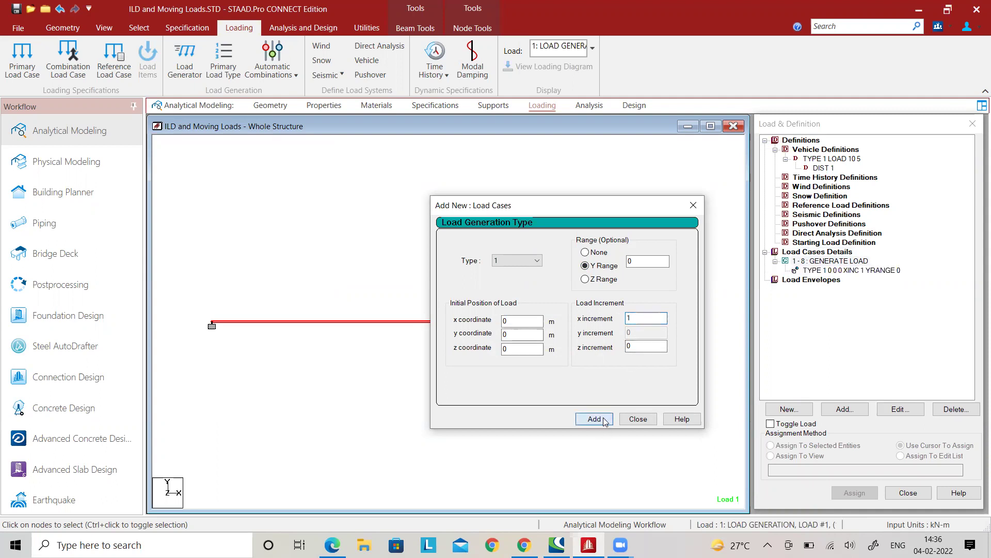
pyautogui.click(638, 419)
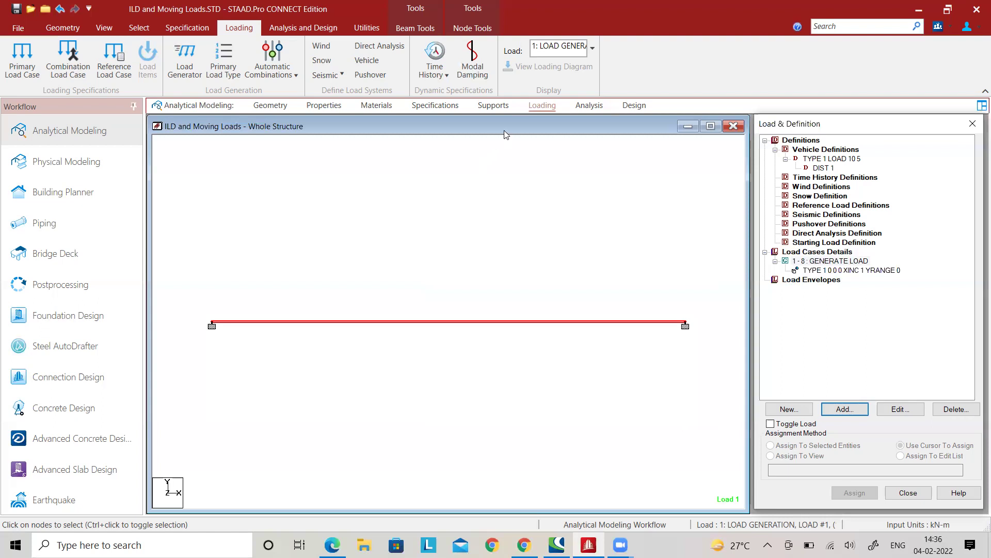
# Add a Perform Analysis command with the No Print option to the model
pyautogui.click(589, 106)
pyautogui.click(24, 58)
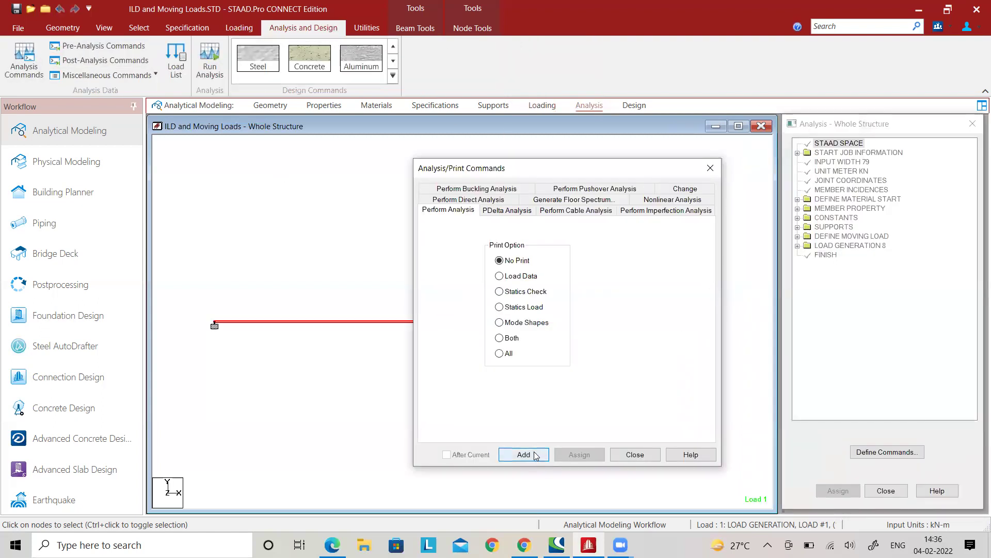
pyautogui.click(523, 453)
pyautogui.click(621, 455)
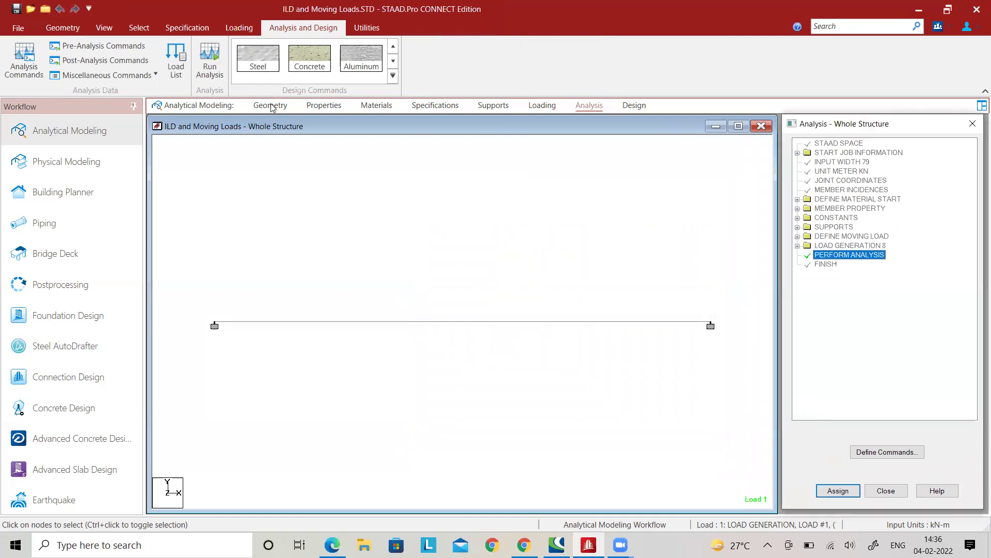
# Save the model and run the analysis, then enter postprocessing mode with all eight load generation cases selected
pyautogui.click(210, 61)
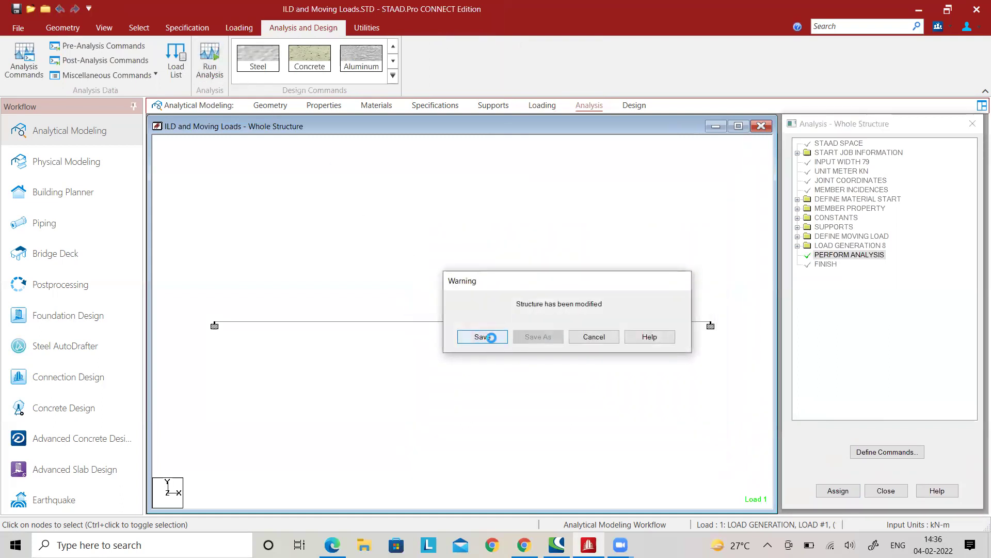
pyautogui.click(490, 337)
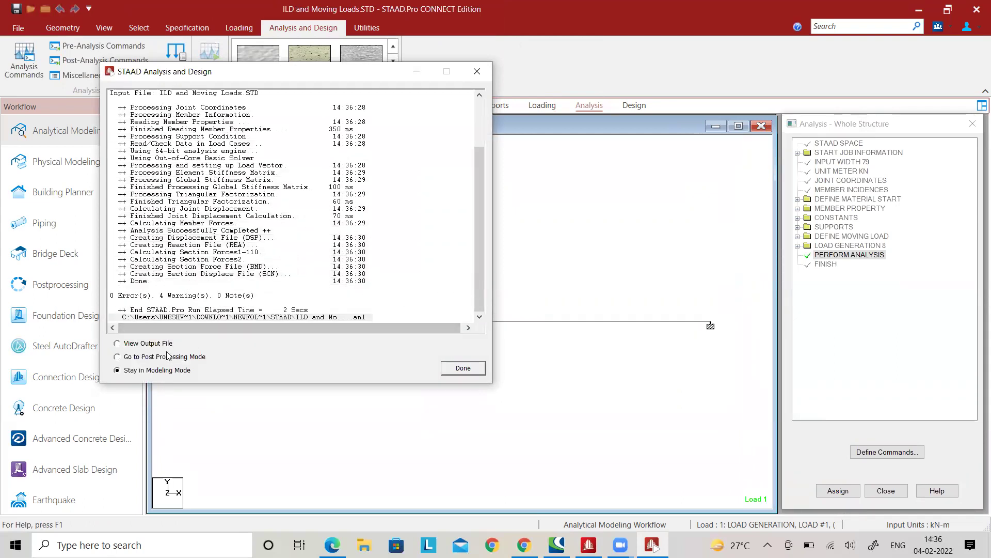
pyautogui.click(462, 368)
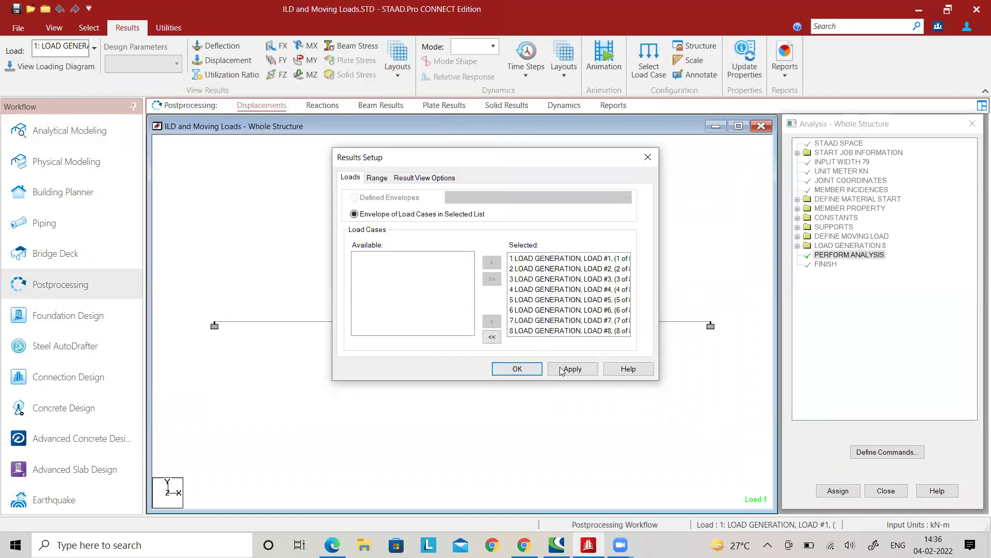
pyautogui.click(523, 370)
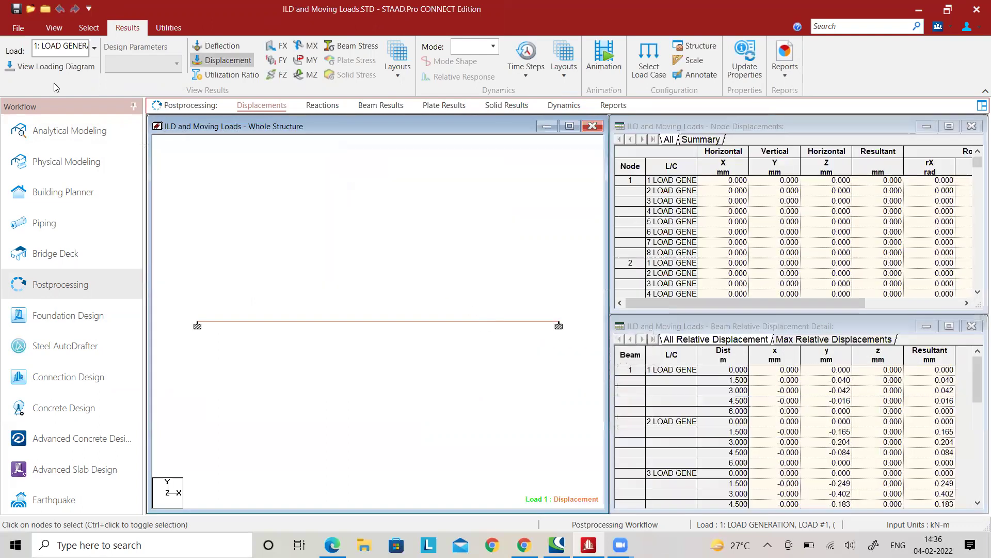
# Hide the displacement diagram, show the loading diagram and step through generated load cases 2 to 8 to examine the vehicle positions
pyautogui.click(249, 61)
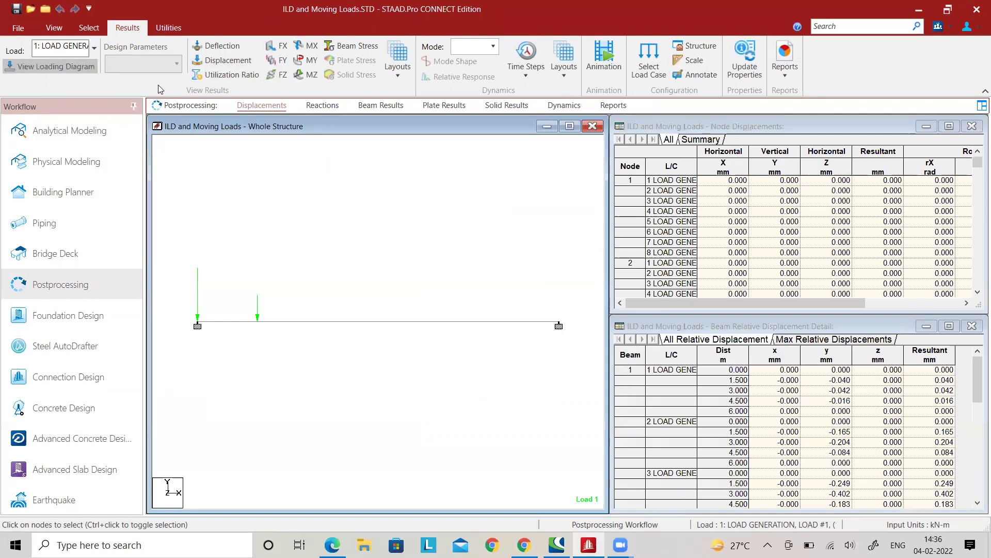
pyautogui.click(95, 50)
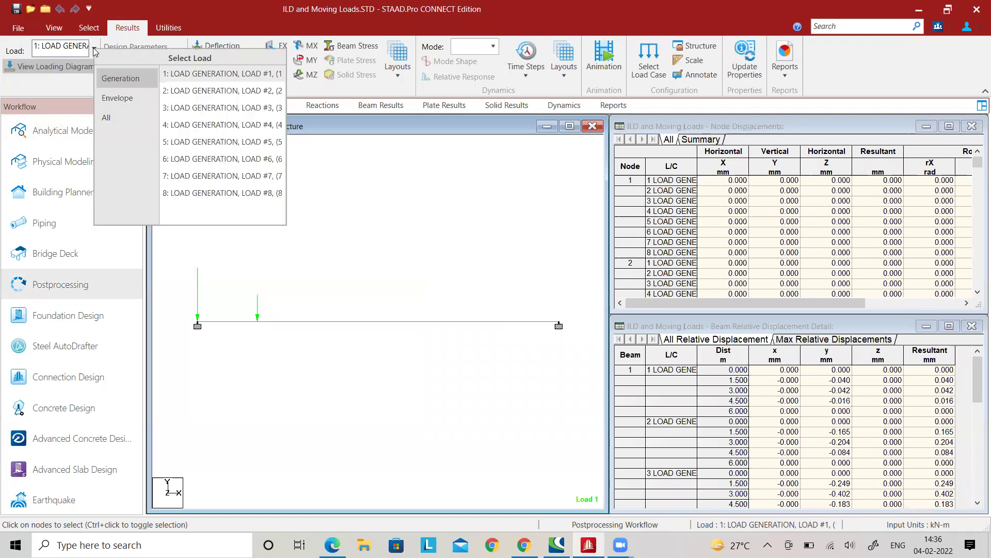
pyautogui.click(206, 90)
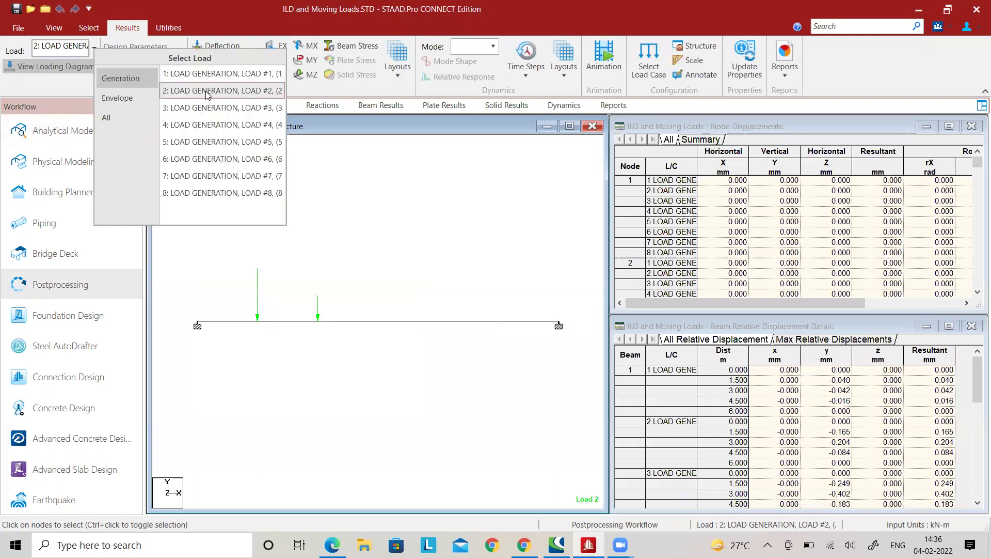
pyautogui.click(205, 107)
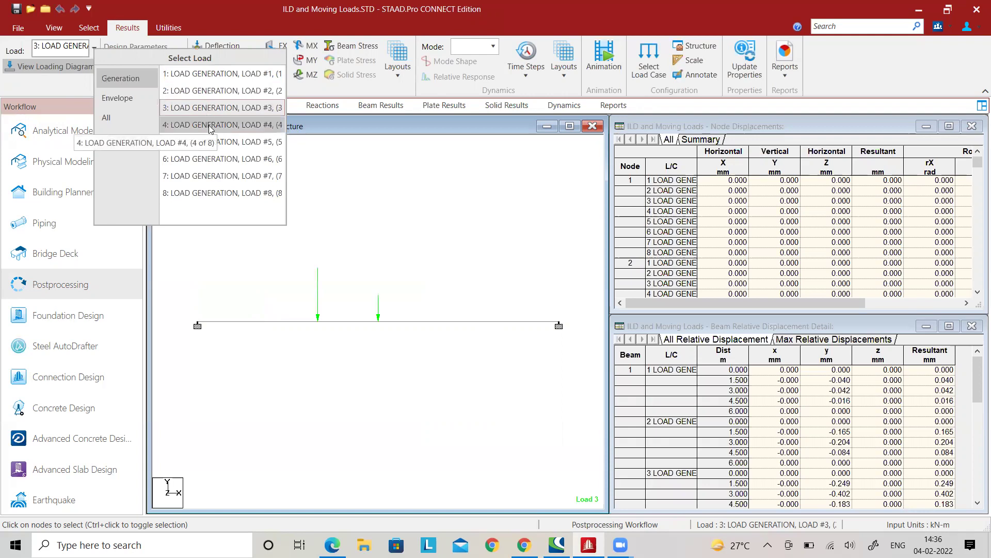
pyautogui.click(210, 126)
pyautogui.click(209, 145)
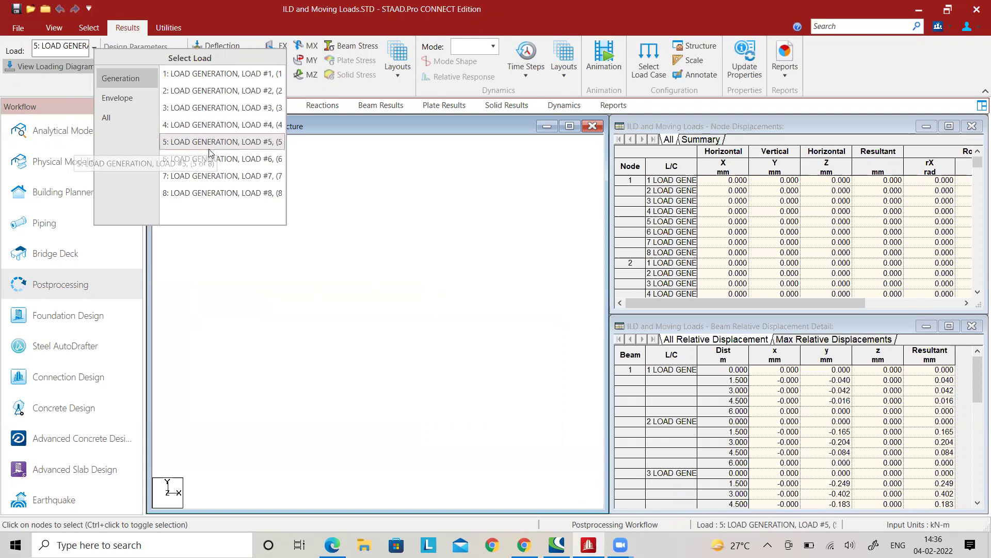
pyautogui.click(210, 160)
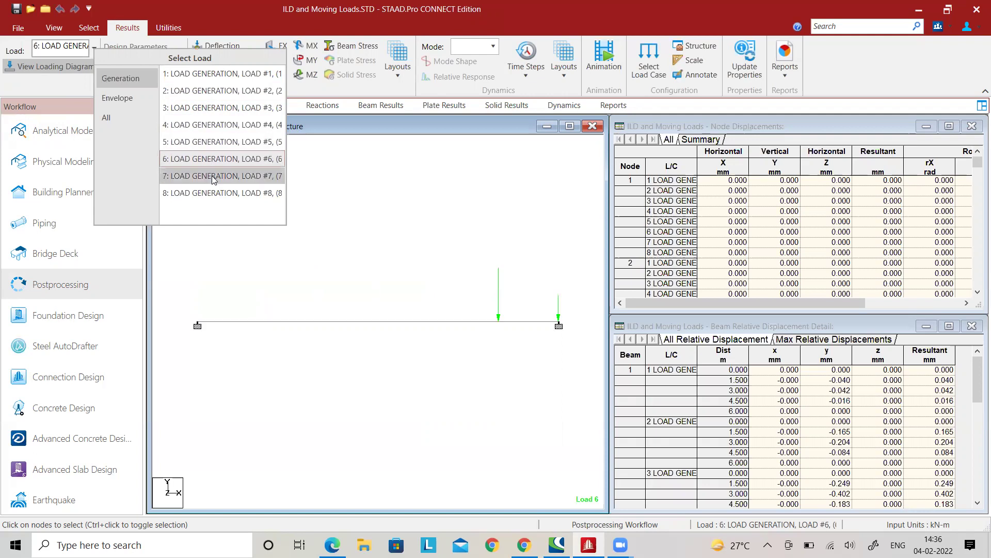
pyautogui.click(213, 177)
pyautogui.click(213, 193)
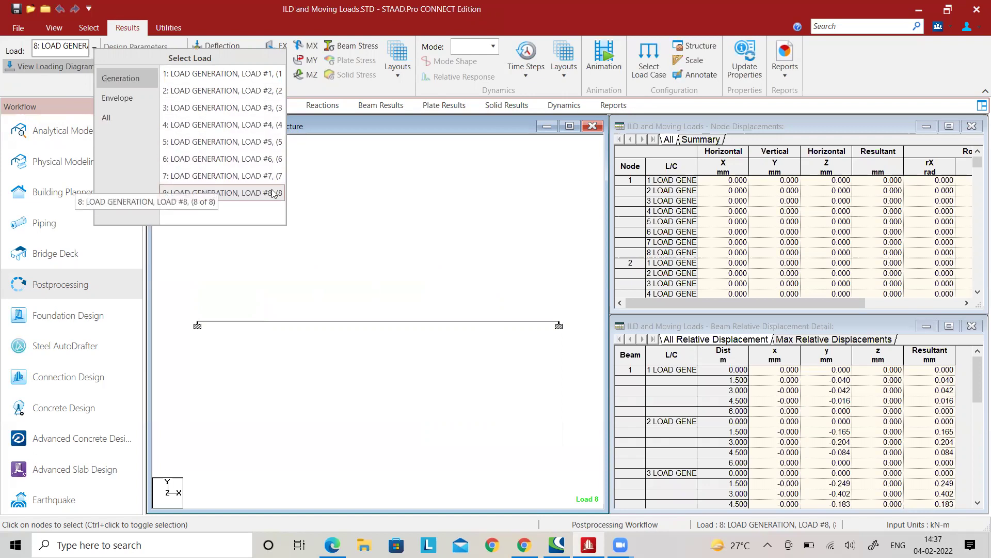
pyautogui.click(361, 153)
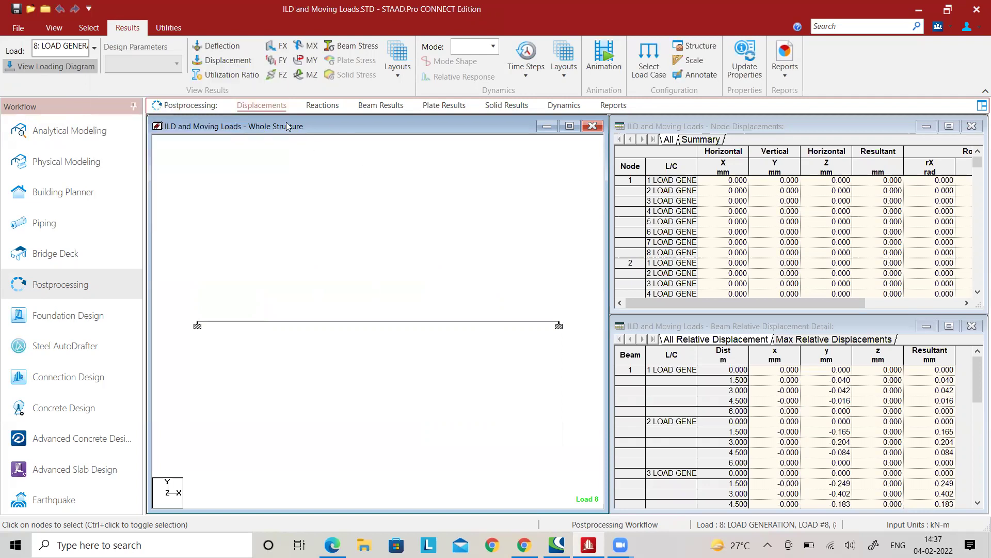
# Show the displacement diagram again for generated load case 1 and select the beam's start support node
pyautogui.click(245, 62)
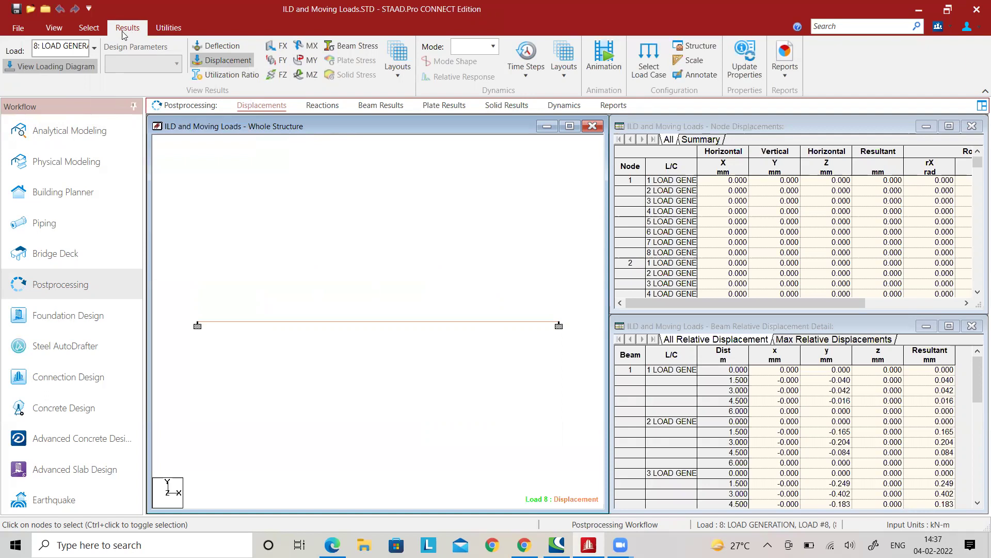
pyautogui.click(95, 50)
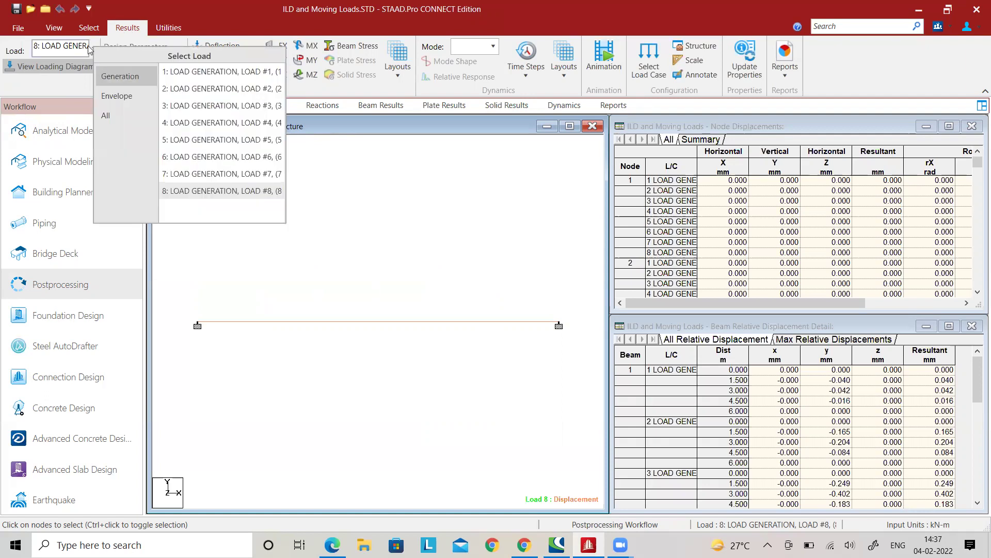
pyautogui.click(183, 73)
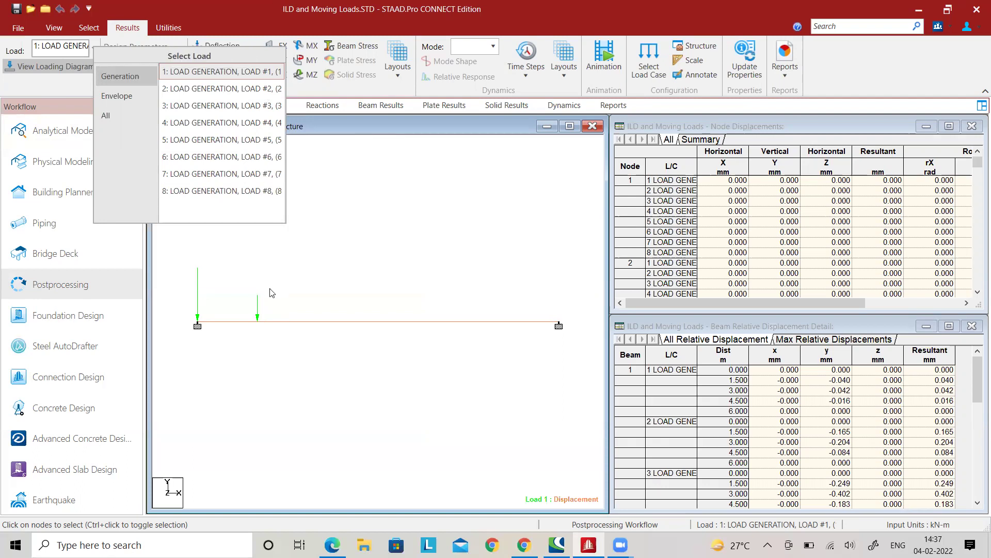
pyautogui.click(267, 320)
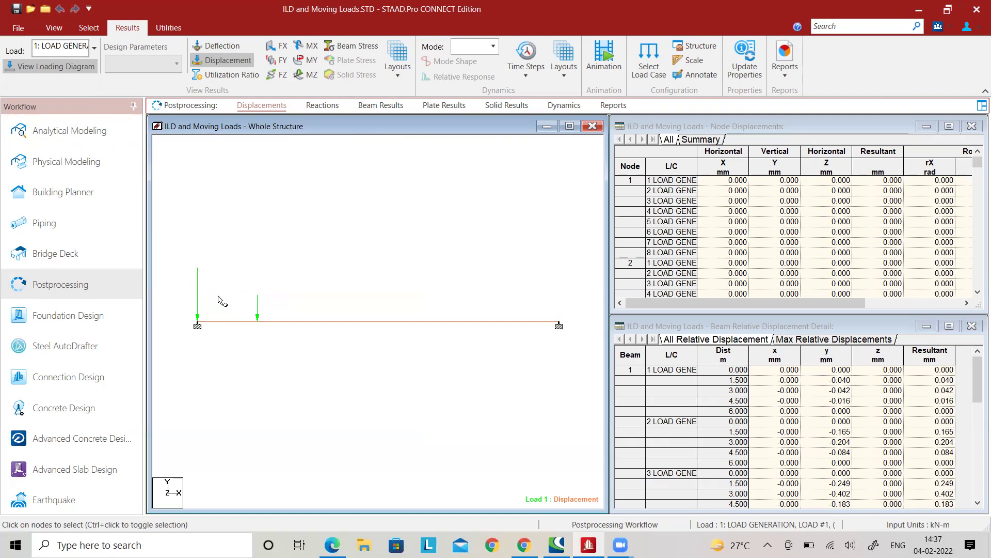
pyautogui.click(198, 325)
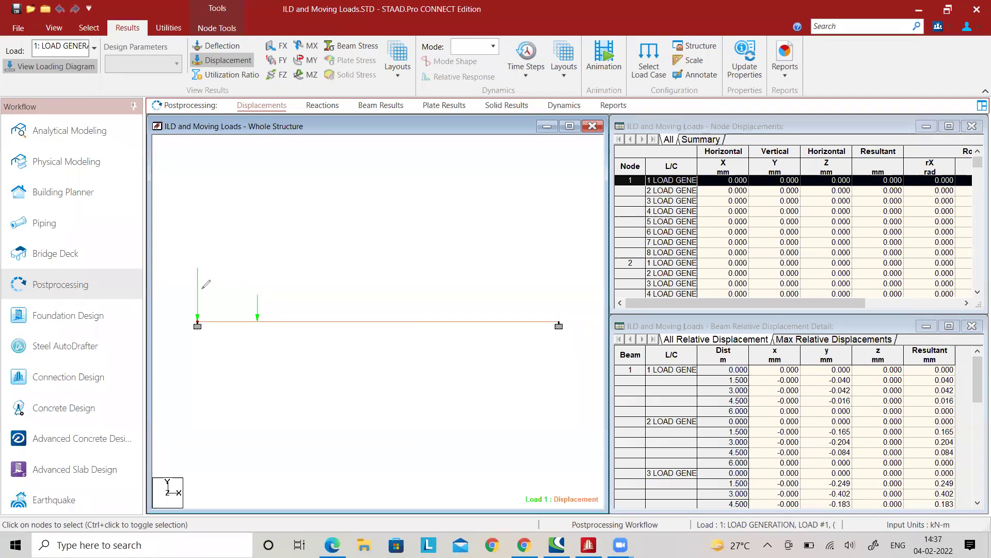
pyautogui.moveTo(202, 283)
pyautogui.mouseDown()
pyautogui.moveTo(201, 316)
pyautogui.moveTo(193, 309)
pyautogui.moveTo(203, 319)
pyautogui.mouseUp()
pyautogui.moveTo(165, 272)
pyautogui.mouseDown()
pyautogui.moveTo(165, 329)
pyautogui.moveTo(154, 313)
pyautogui.moveTo(166, 328)
pyautogui.moveTo(204, 328)
pyautogui.mouseUp()
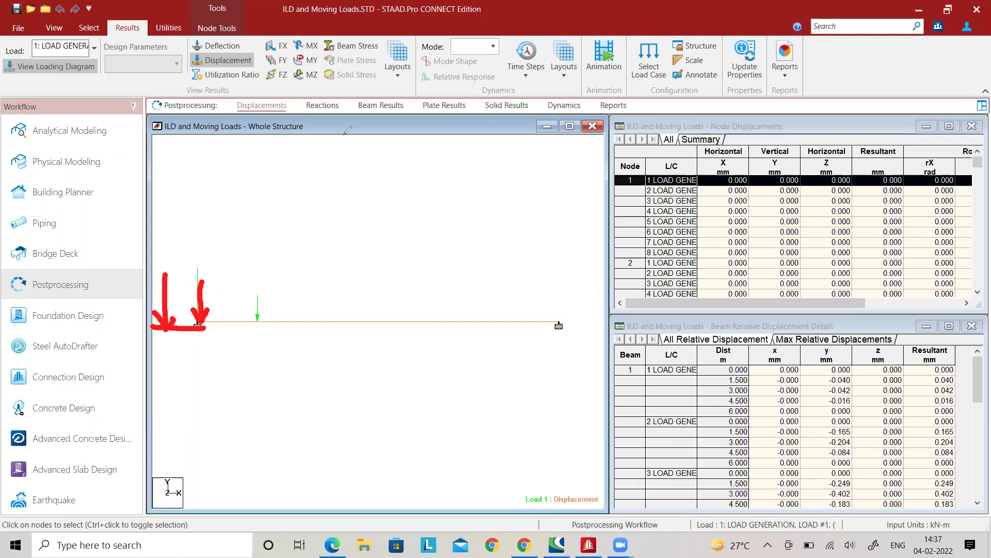
pyautogui.press('e')
pyautogui.moveTo(255, 290)
pyautogui.mouseDown()
pyautogui.moveTo(254, 315)
pyautogui.moveTo(268, 305)
pyautogui.mouseUp()
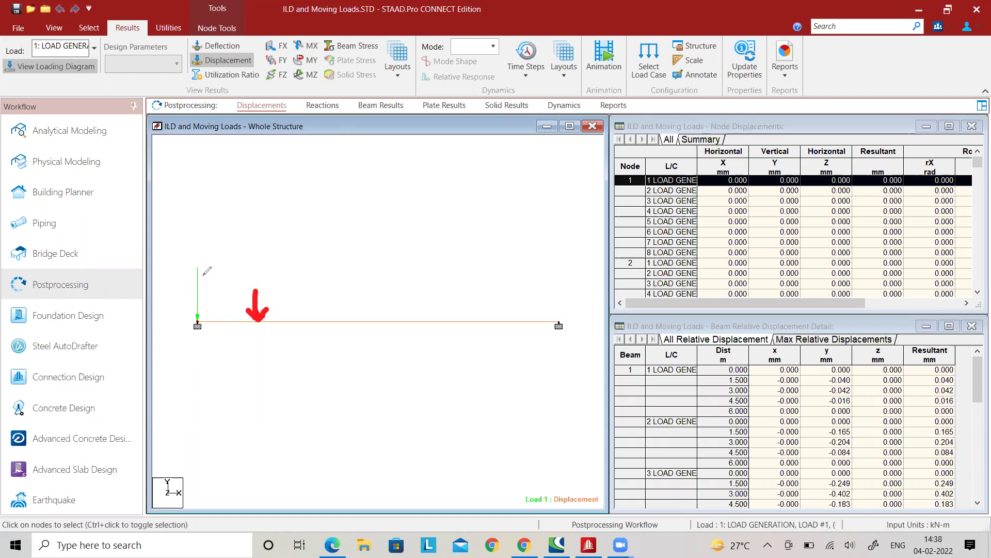
pyautogui.moveTo(197, 267); pyautogui.dragTo(197, 320)
pyautogui.moveTo(186, 306)
pyautogui.mouseDown()
pyautogui.moveTo(204, 315)
pyautogui.moveTo(212, 307)
pyautogui.mouseUp()
pyautogui.moveTo(205, 250)
pyautogui.mouseDown()
pyautogui.moveTo(207, 269)
pyautogui.moveTo(215, 254)
pyautogui.moveTo(264, 277)
pyautogui.moveTo(251, 284)
pyautogui.mouseUp()
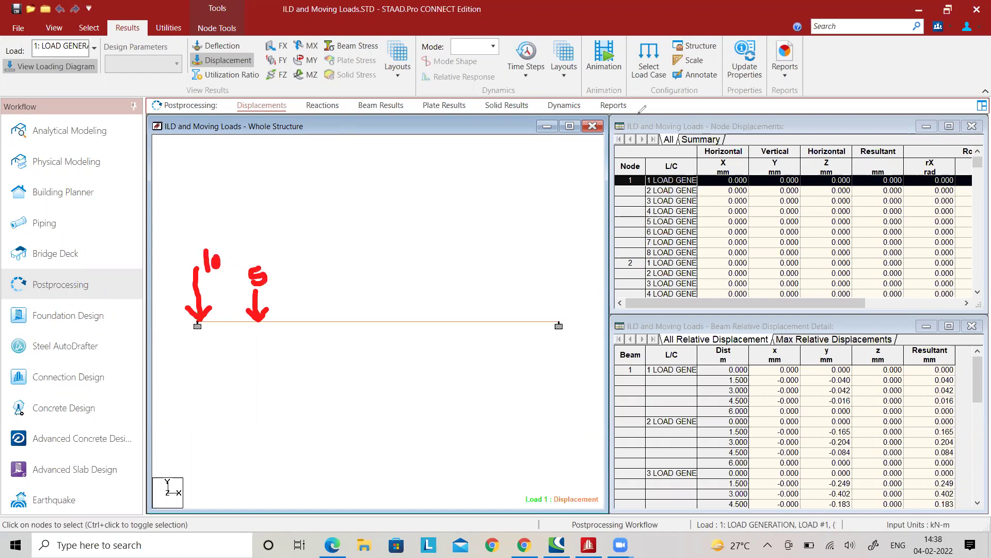
pyautogui.press('e')
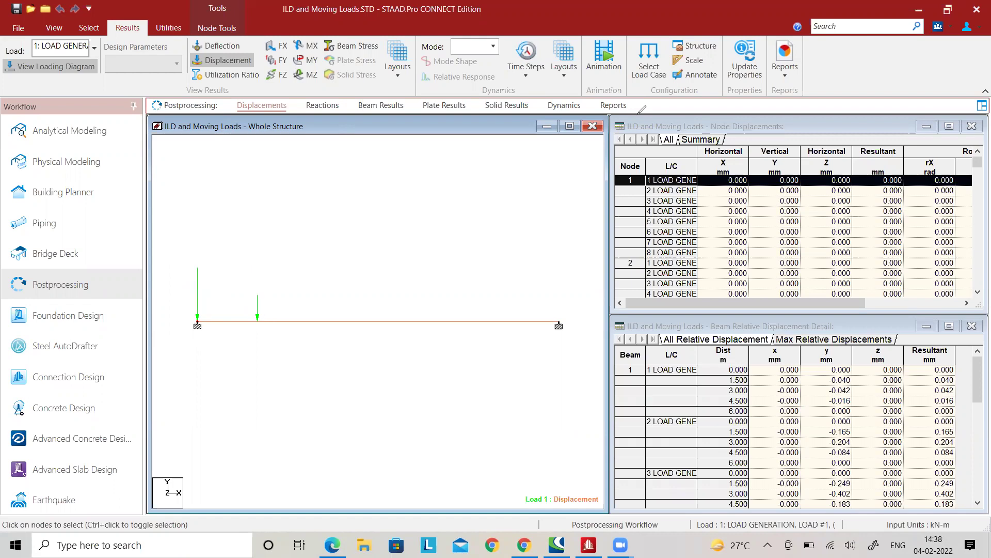
# Display generated load cases 2 and 3 to examine how the vehicle loads advance along the beam
pyautogui.click(94, 49)
pyautogui.click(175, 87)
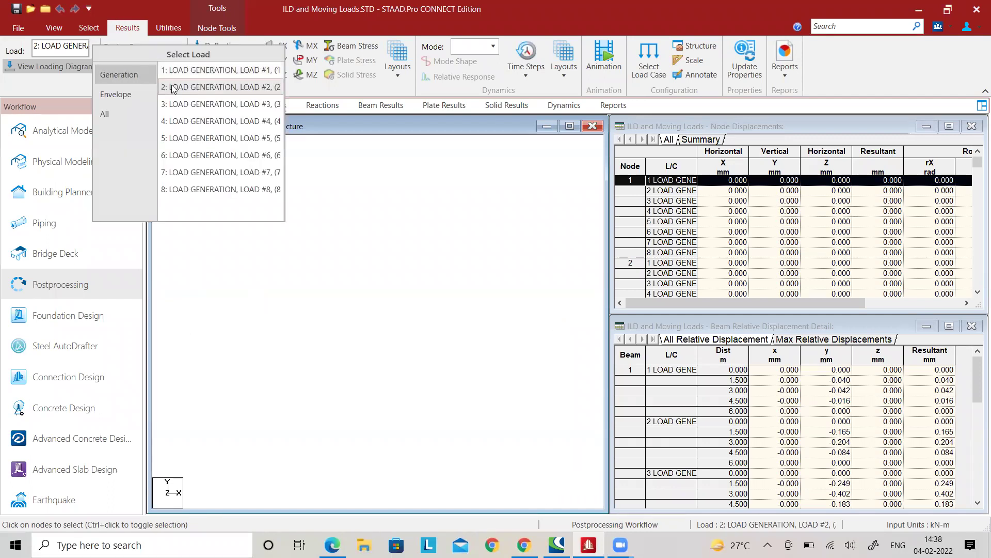
pyautogui.click(181, 103)
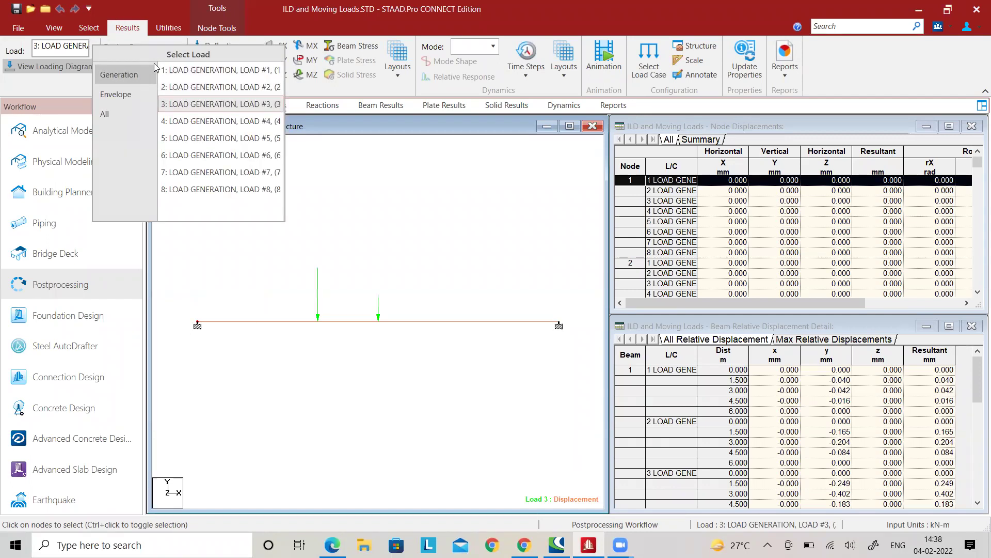
pyautogui.click(351, 145)
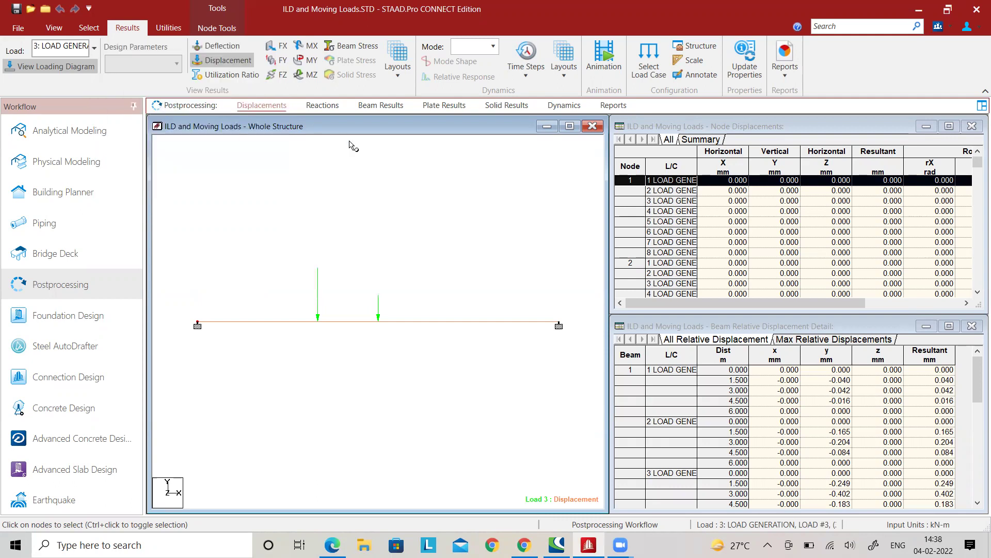
# Turn on the load value labels so the magnitudes of the vehicle loads are displayed on the beam
pyautogui.rightClick(370, 174)
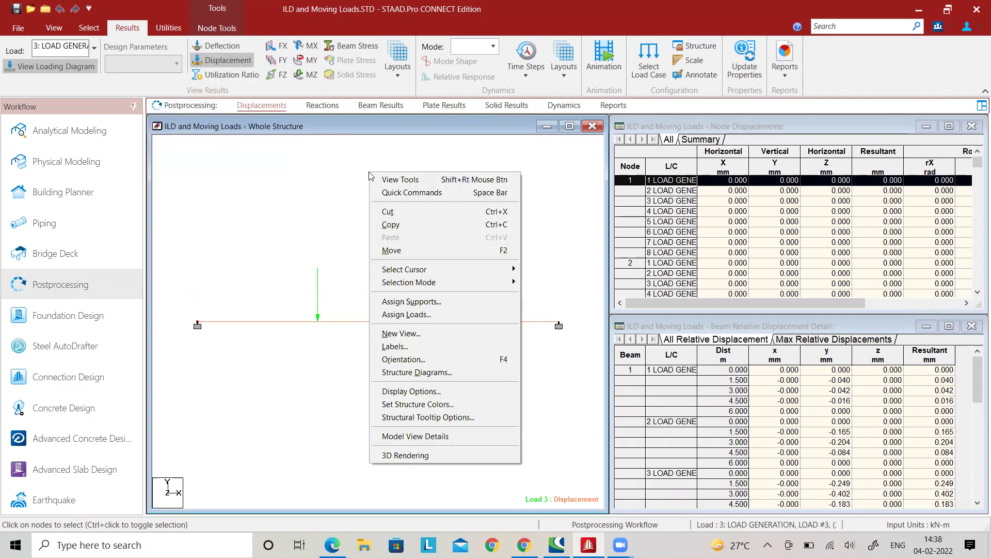
pyautogui.click(428, 347)
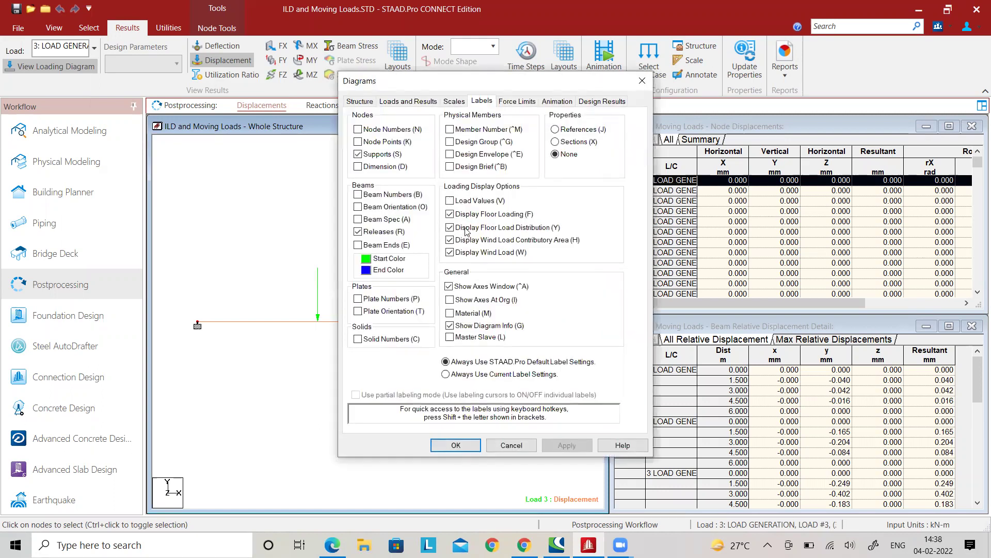
pyautogui.click(566, 445)
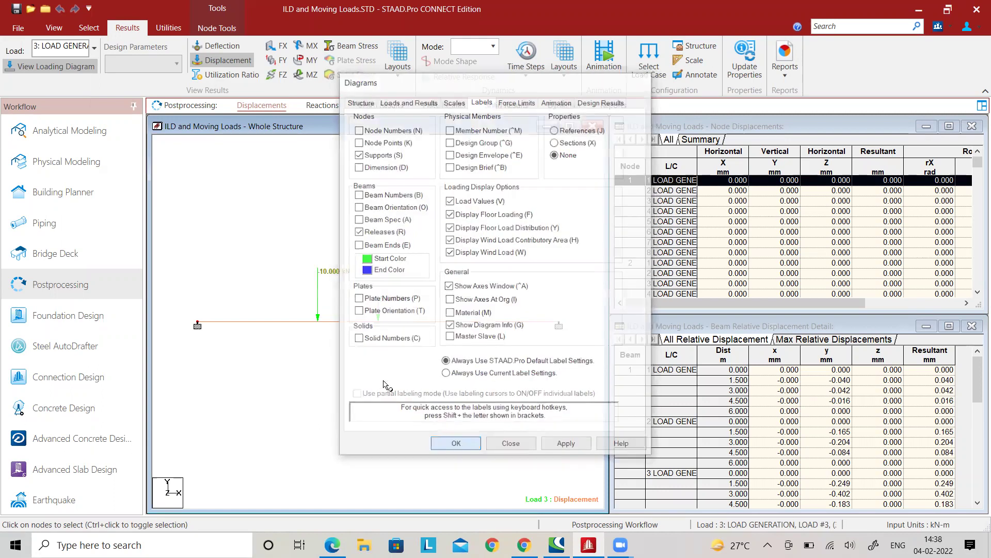
pyautogui.click(511, 445)
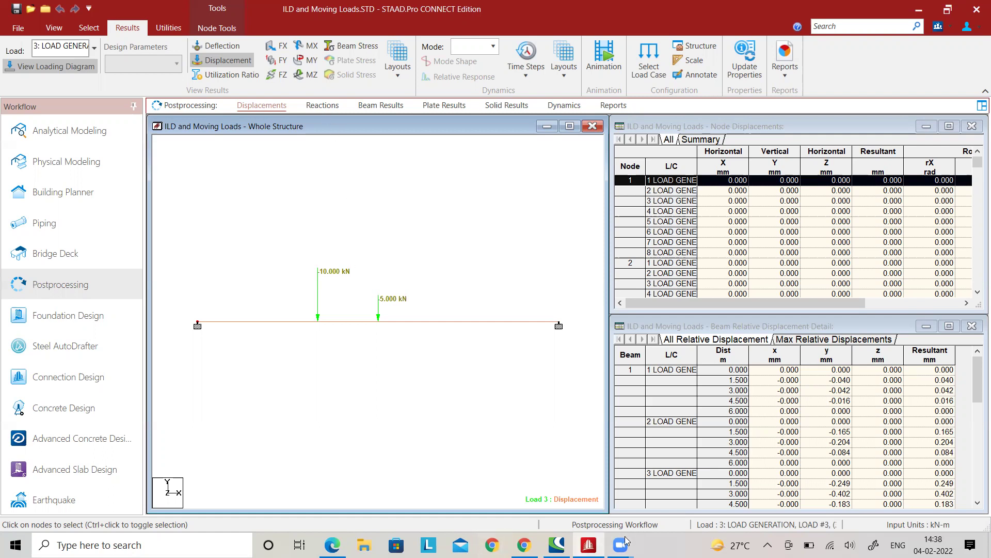
pyautogui.moveTo(283, 279); pyautogui.dragTo(283, 316)
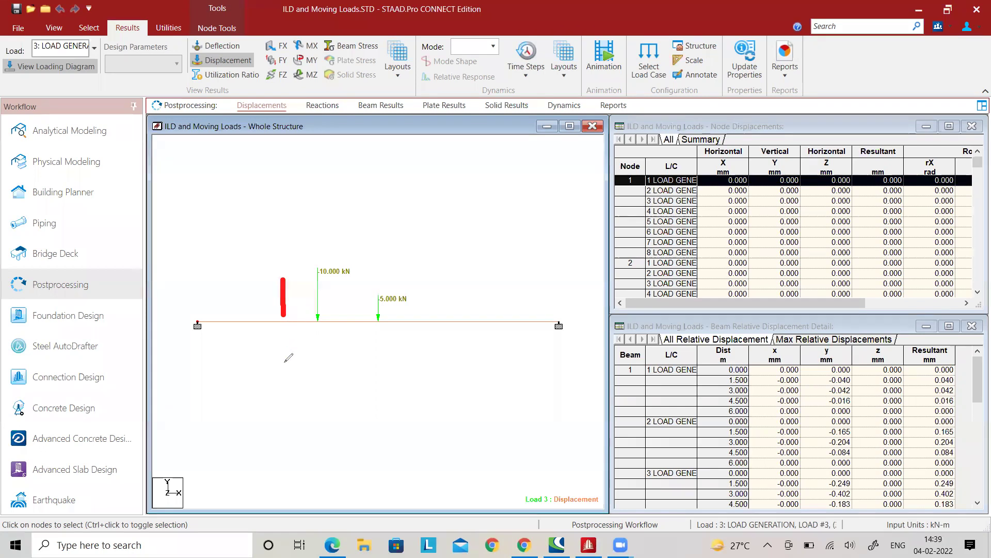
pyautogui.moveTo(284, 363); pyautogui.dragTo(283, 310)
pyautogui.click(283, 321)
pyautogui.click(207, 65)
# Replace the displacement diagram with the MZ bending moment diagram for generated load case 1, keeping the loading diagram displayed
pyautogui.click(95, 51)
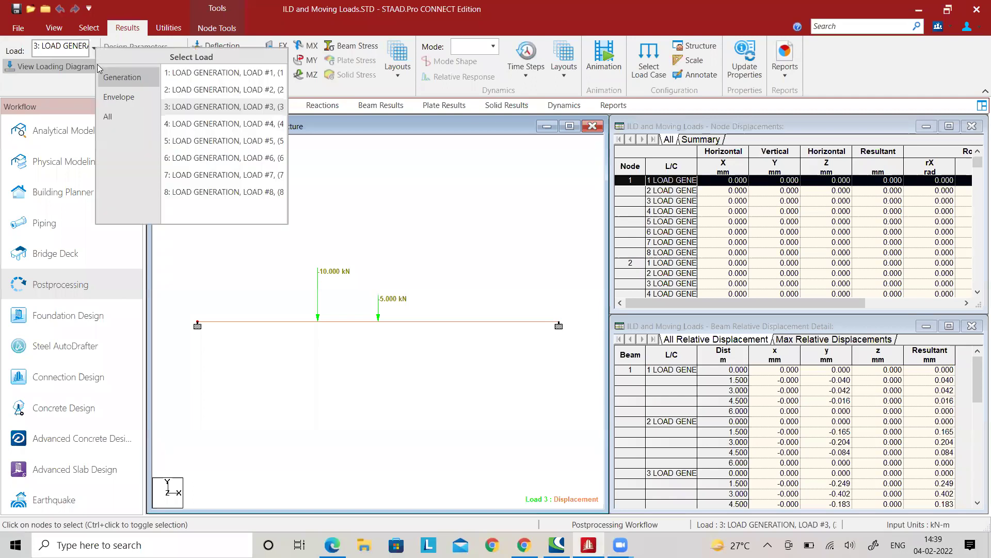
pyautogui.click(227, 73)
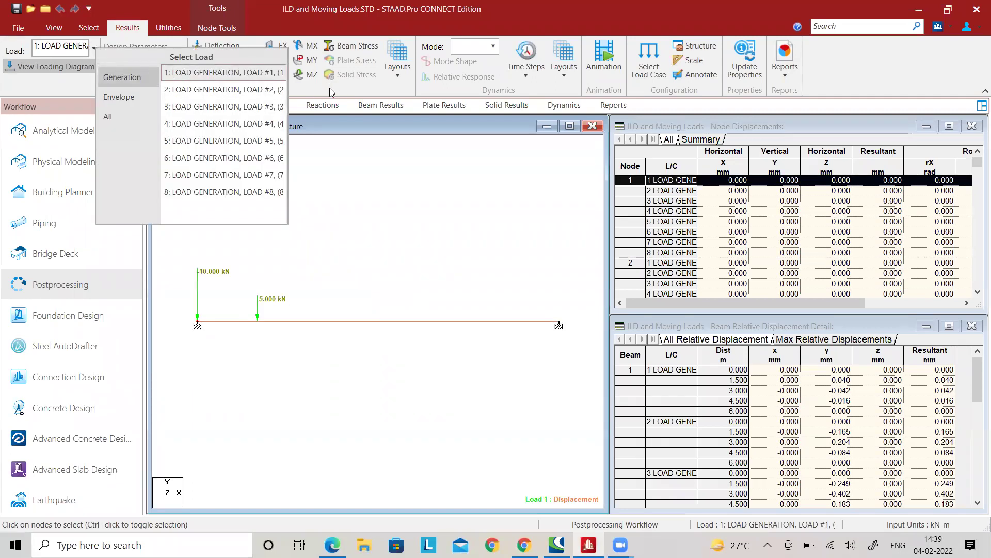
pyautogui.click(77, 67)
pyautogui.click(227, 60)
pyautogui.click(308, 75)
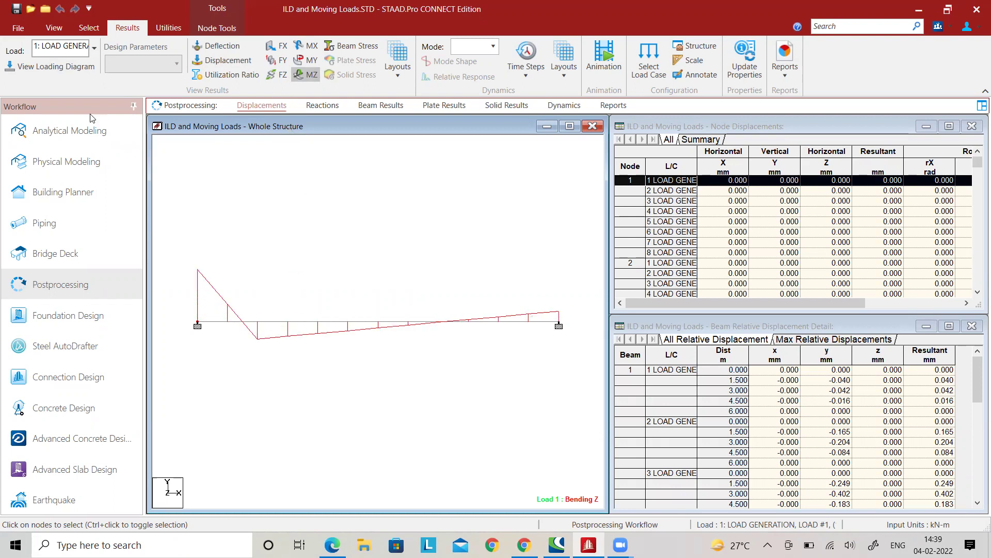
pyautogui.click(75, 69)
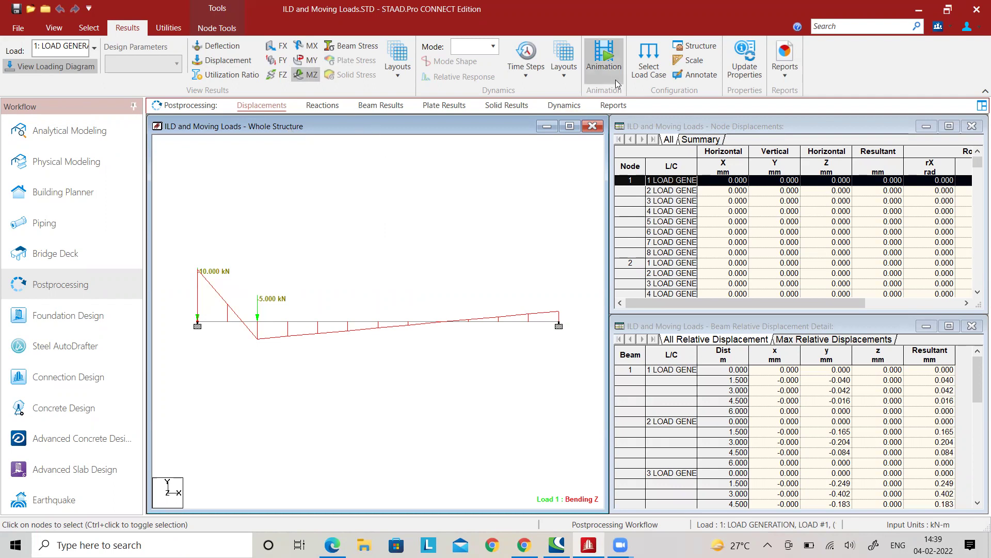
# Open the annotation settings for beam results
pyautogui.click(683, 76)
pyautogui.click(440, 174)
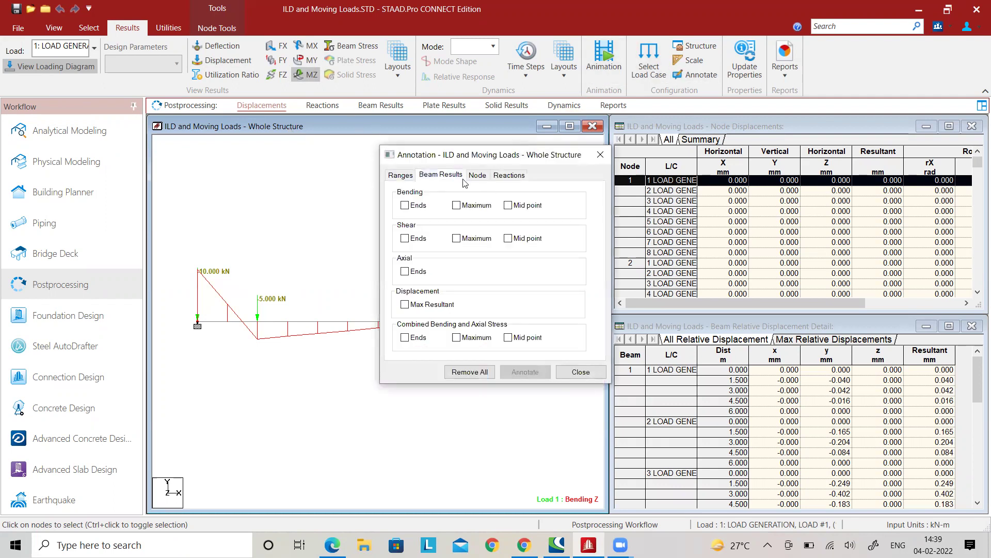
pyautogui.click(457, 206)
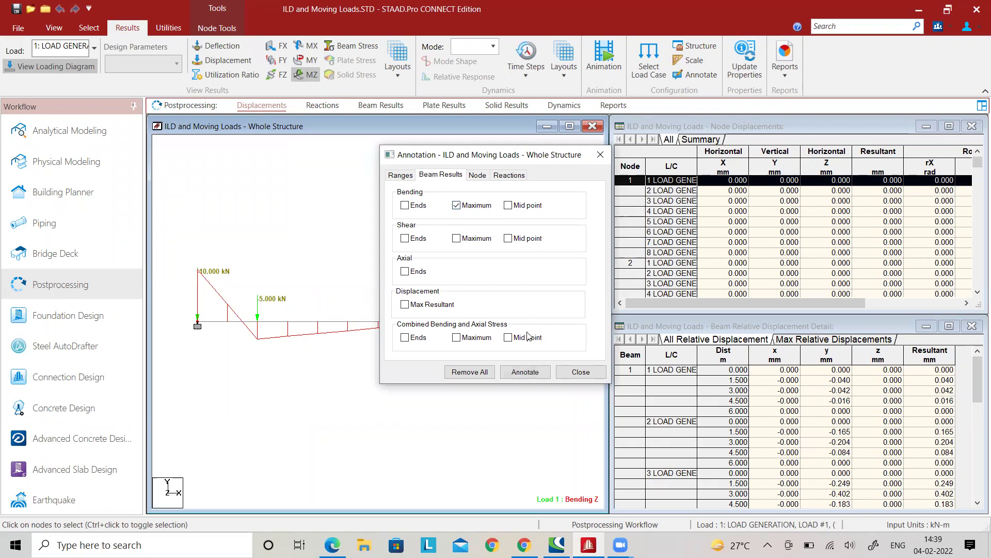
pyautogui.click(456, 205)
pyautogui.click(405, 205)
pyautogui.click(524, 372)
pyautogui.click(467, 372)
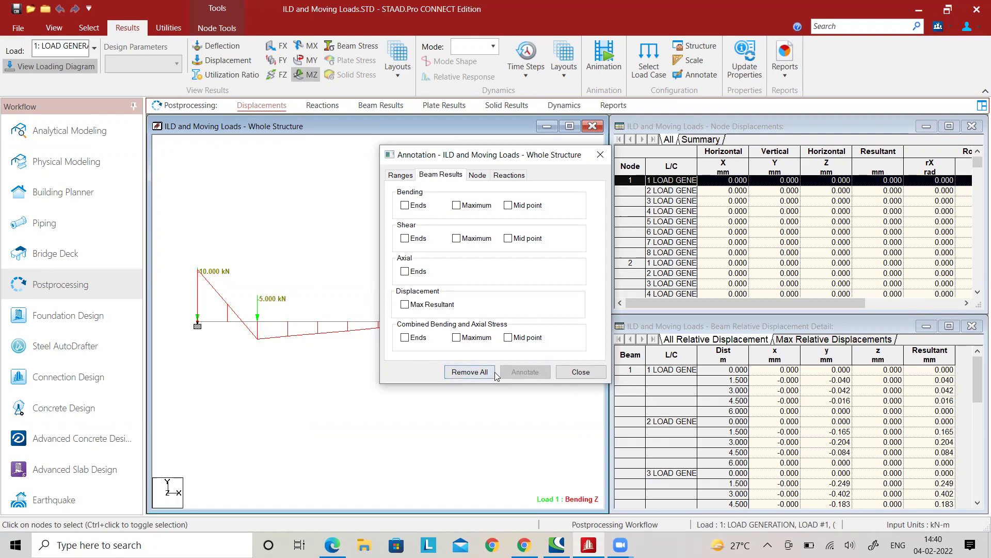
# Annotate the bending moment diagram with the moment values at the beam ends and close the annotation settings
pyautogui.click(419, 206)
pyautogui.click(525, 371)
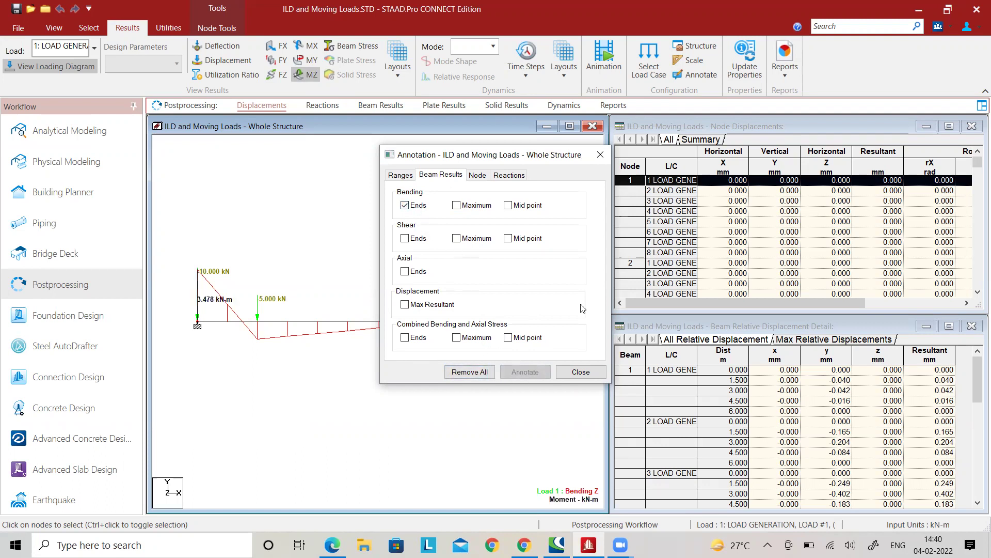
pyautogui.click(602, 156)
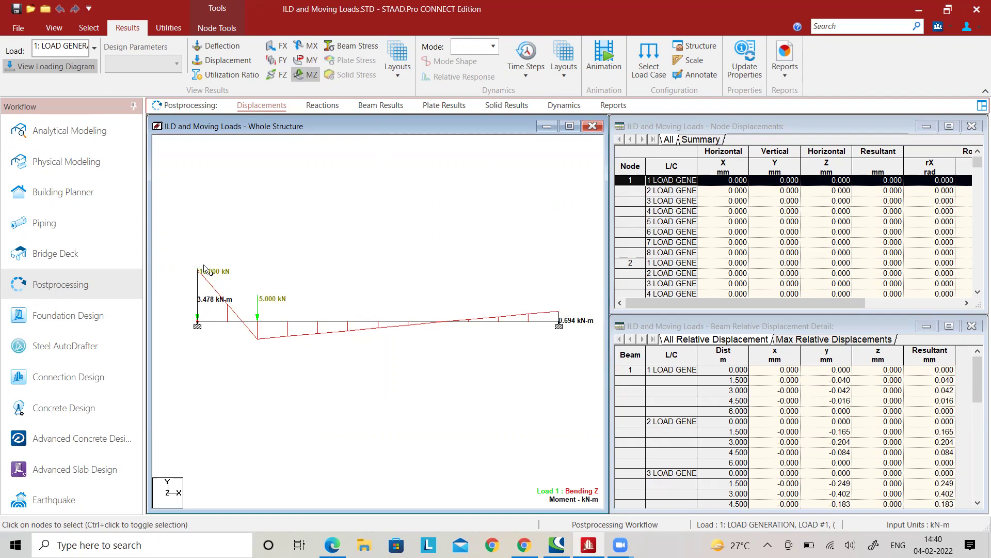
# Step through generated load cases 2 to 8 to examine how the bending moment diagram and end moments change
pyautogui.click(95, 49)
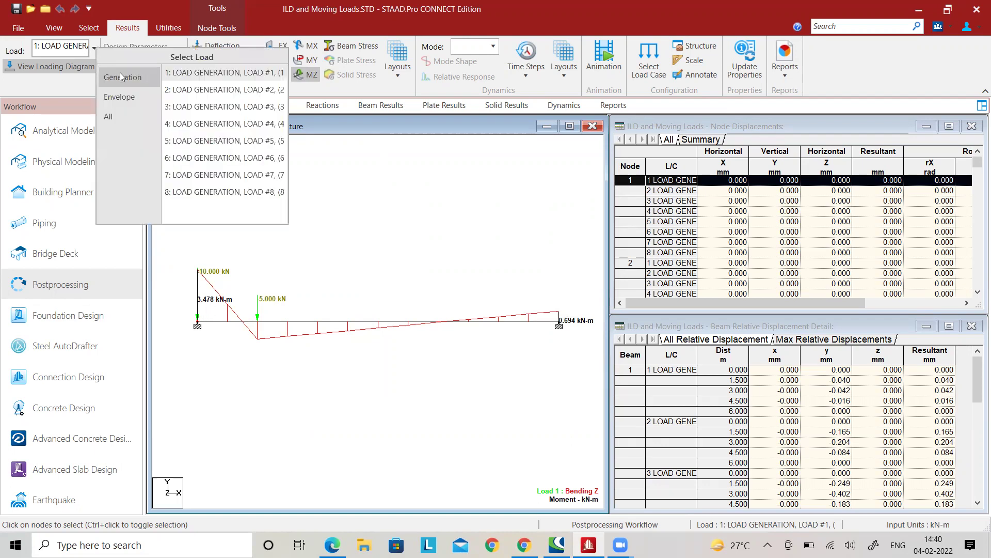
pyautogui.click(216, 90)
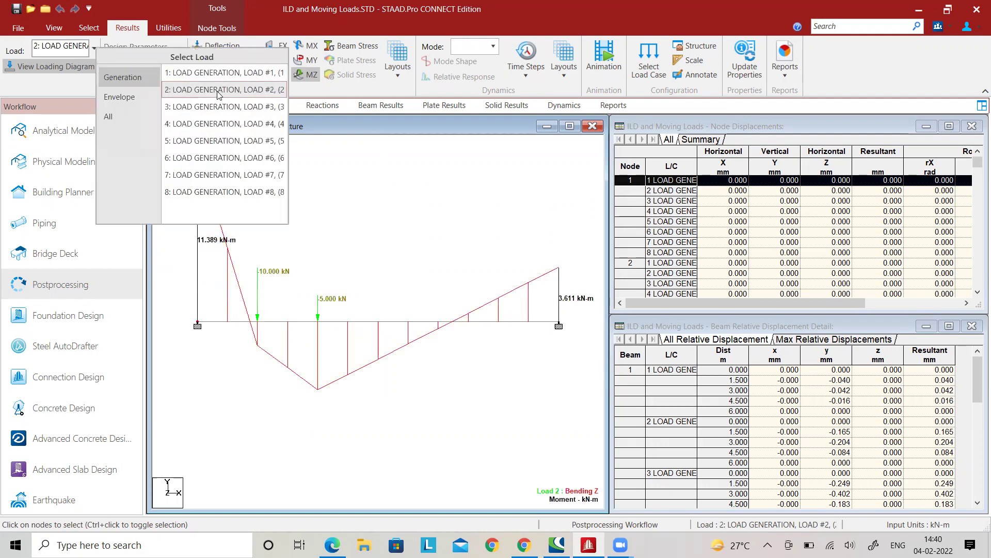
pyautogui.press('Down')
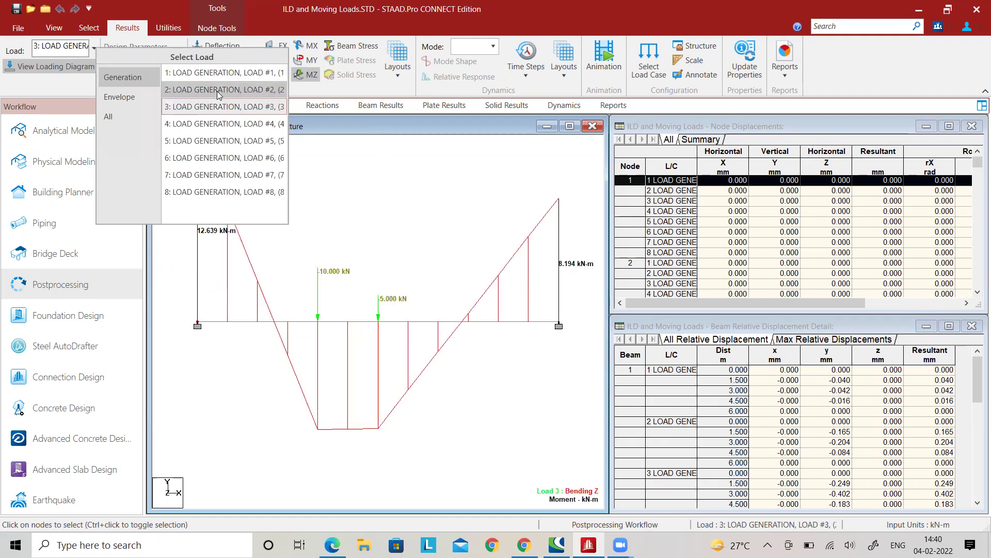
pyautogui.press('Down')
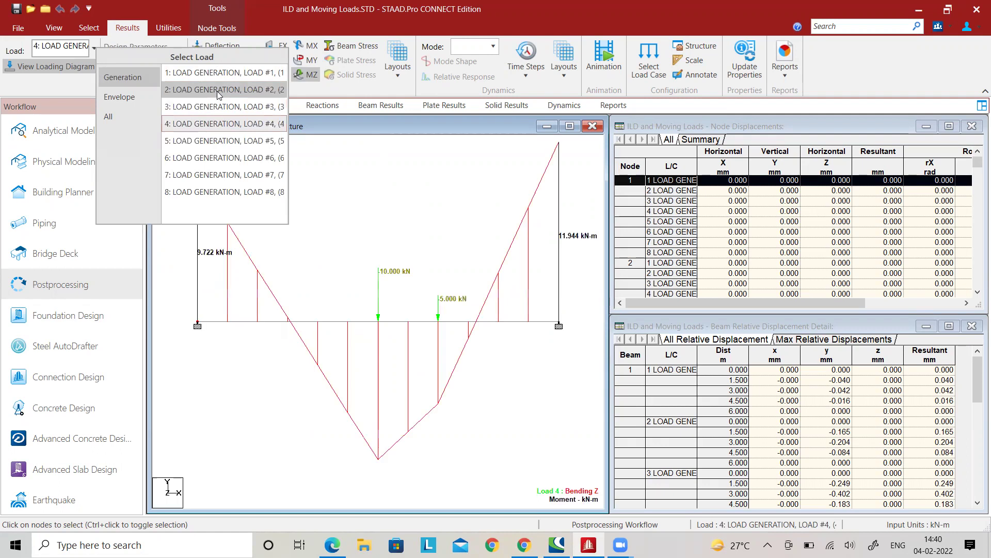
pyautogui.press('Down')
pyautogui.press('Down')
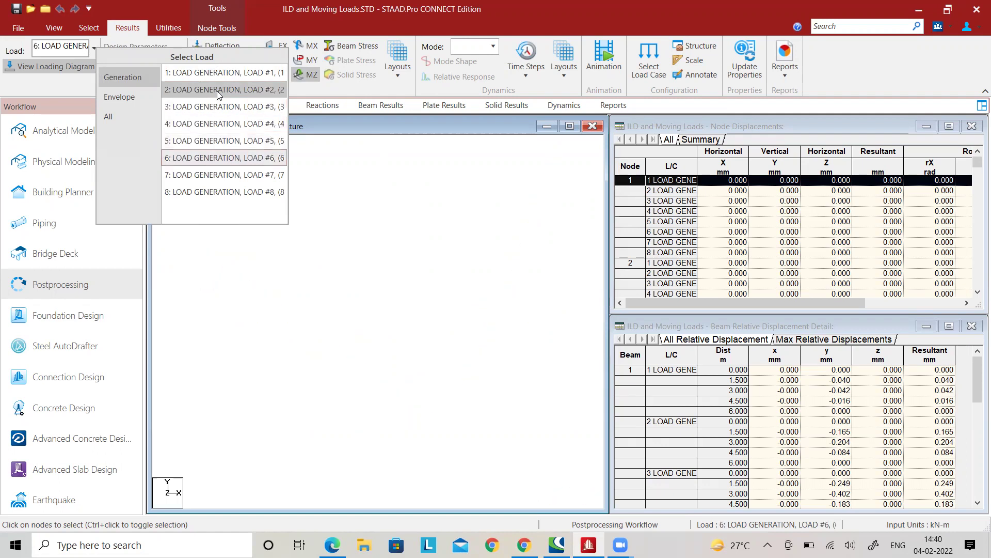
pyautogui.press('Down')
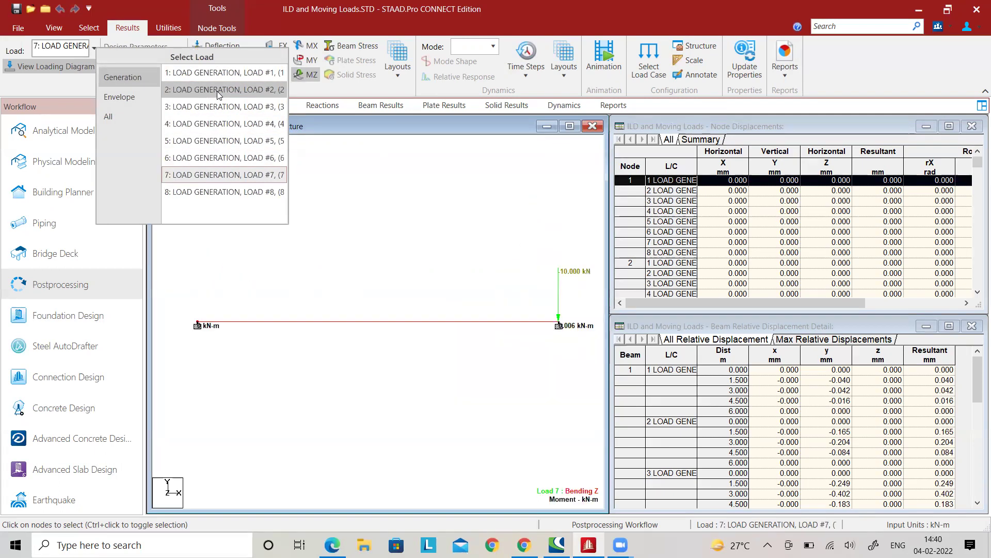
pyautogui.press('Down')
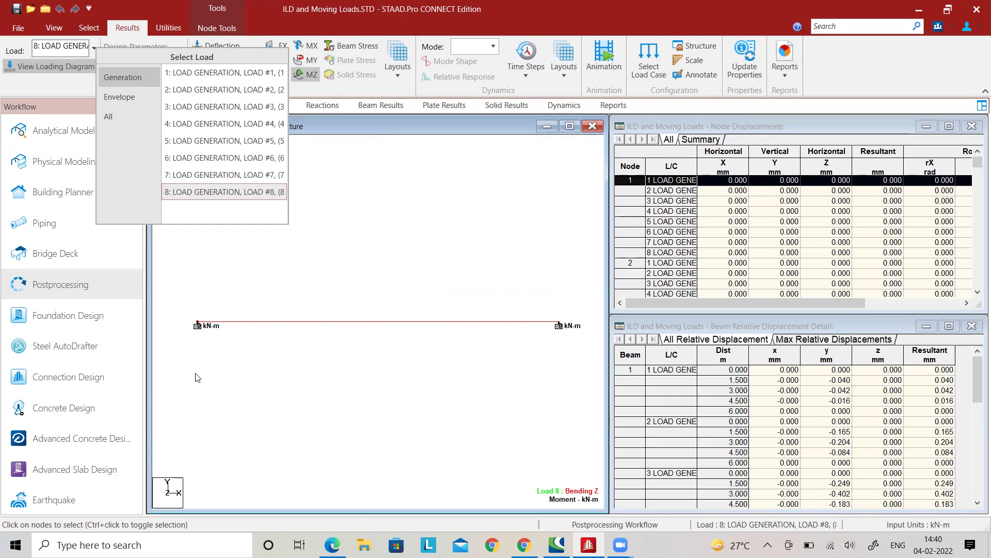
pyautogui.click(443, 180)
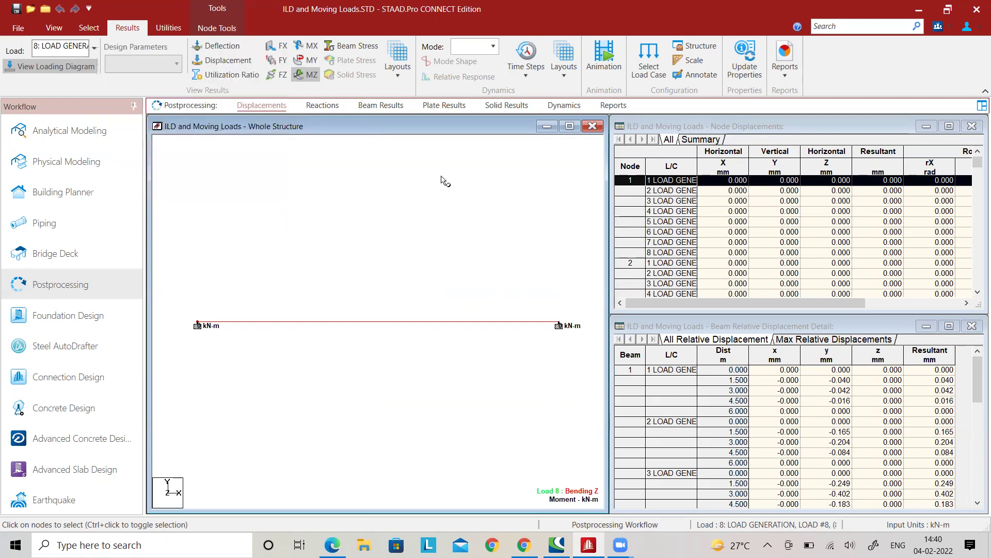
# View the support reactions and switch them to generated load case 2
pyautogui.click(331, 106)
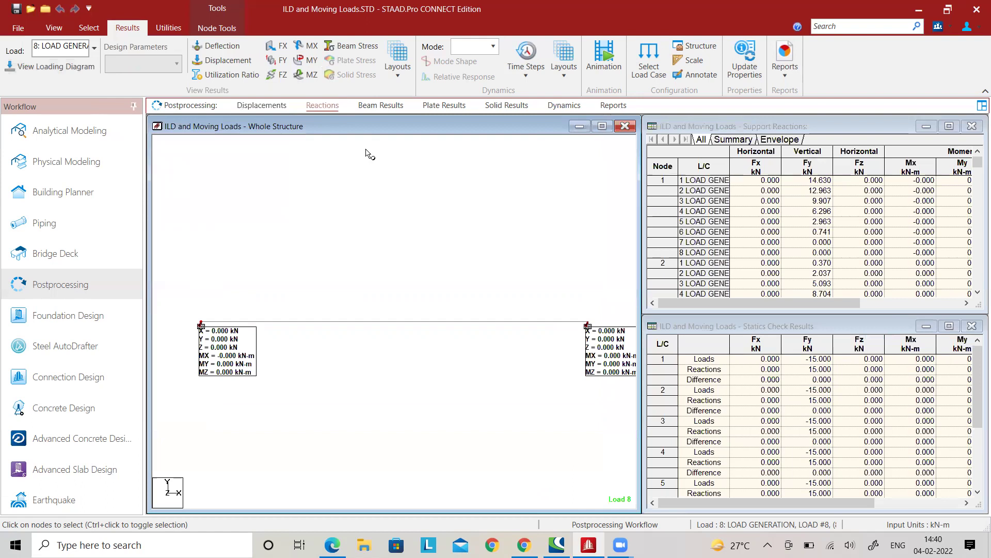
pyautogui.click(95, 48)
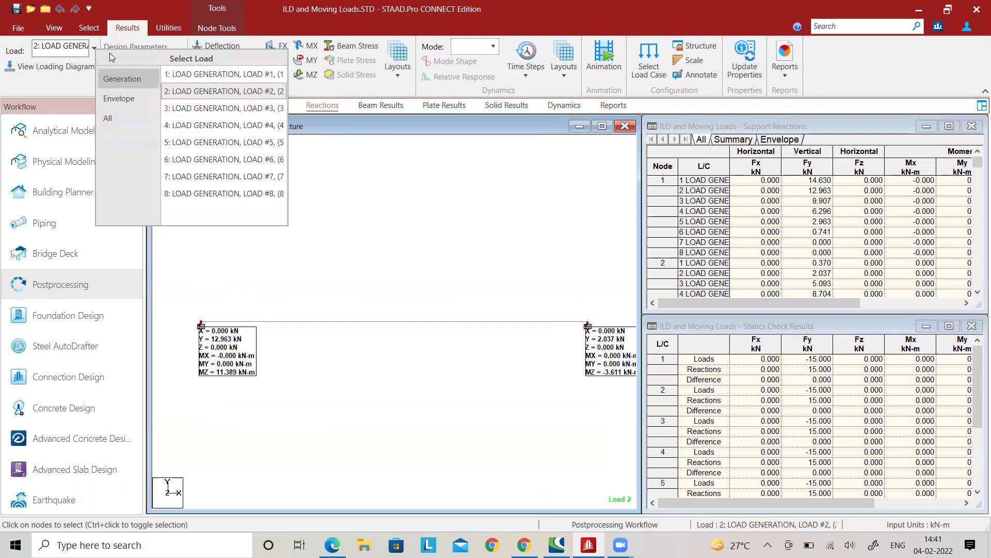
pyautogui.click(333, 105)
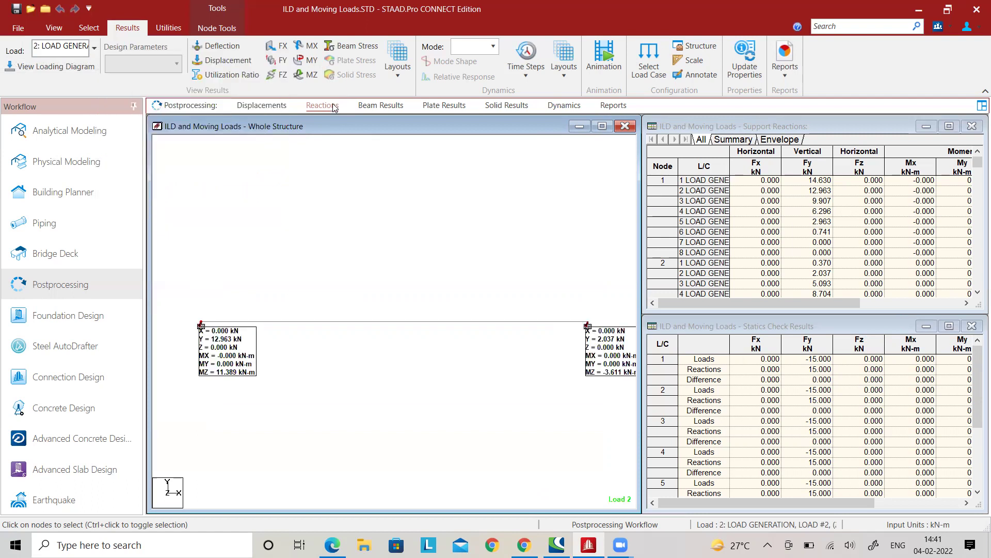
# Return to the displacement results page and show the FY shear force diagram for generated load case 2
pyautogui.click(262, 105)
pyautogui.click(278, 60)
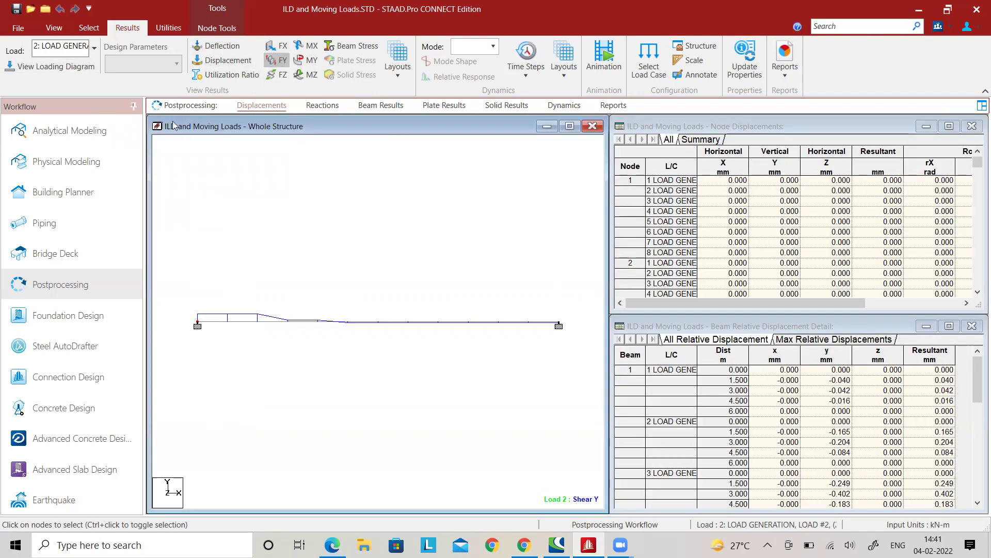
pyautogui.click(94, 48)
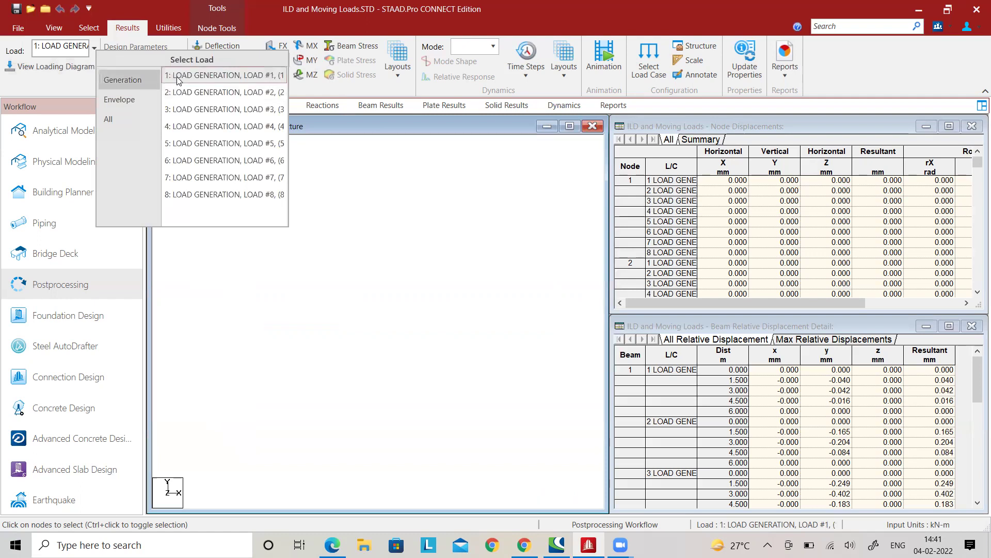
pyautogui.click(362, 176)
# Annotate the shear force diagram with the shear values at the beam ends and close the annotation settings
pyautogui.click(703, 76)
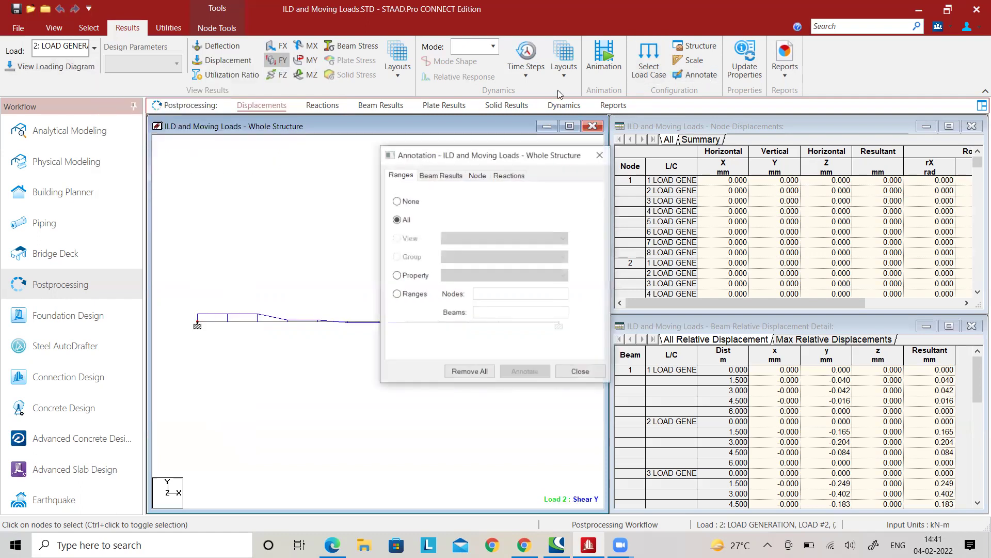
pyautogui.click(440, 175)
pyautogui.click(405, 238)
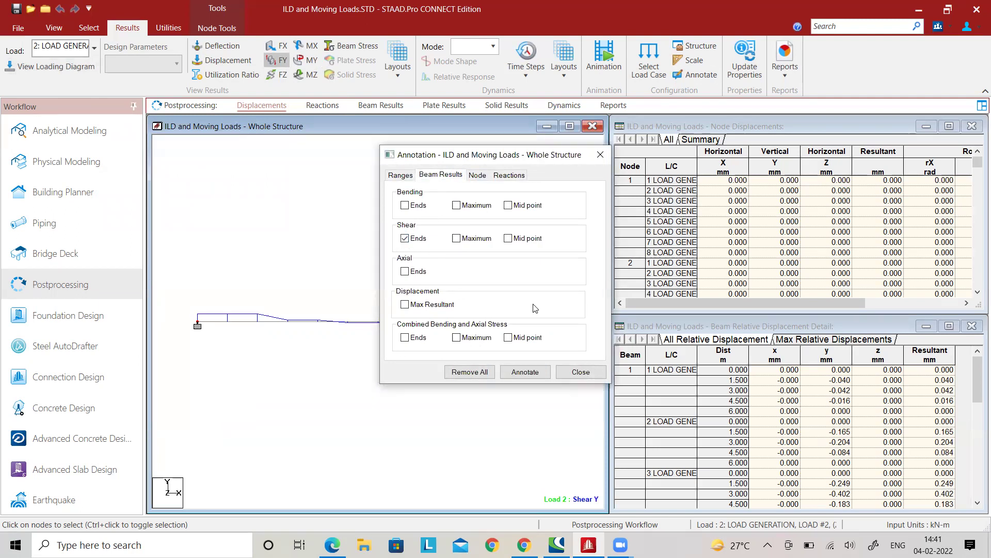
pyautogui.click(525, 372)
pyautogui.click(579, 372)
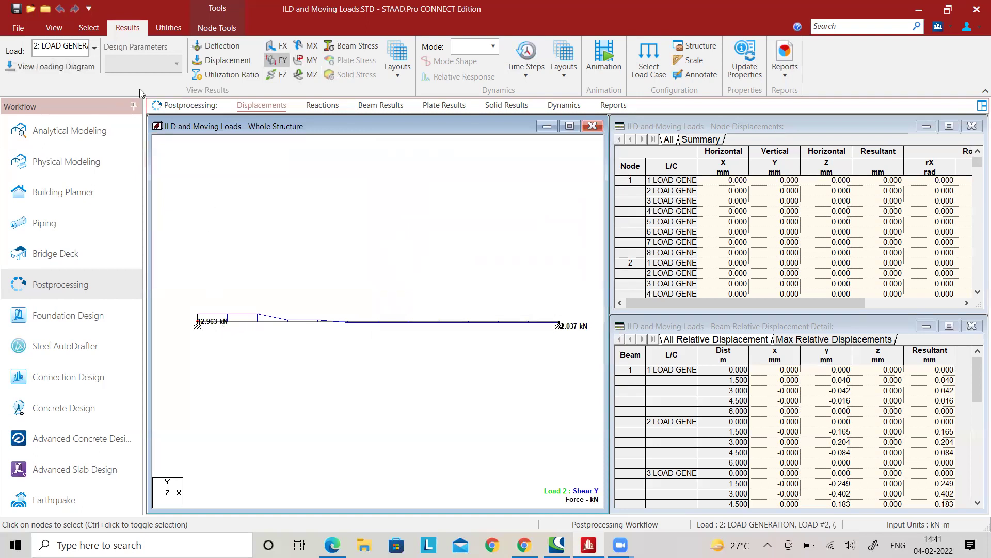
# Show the loading diagram with the shear diagram and display generated load cases 5 and 7 to compare end shears
pyautogui.click(95, 47)
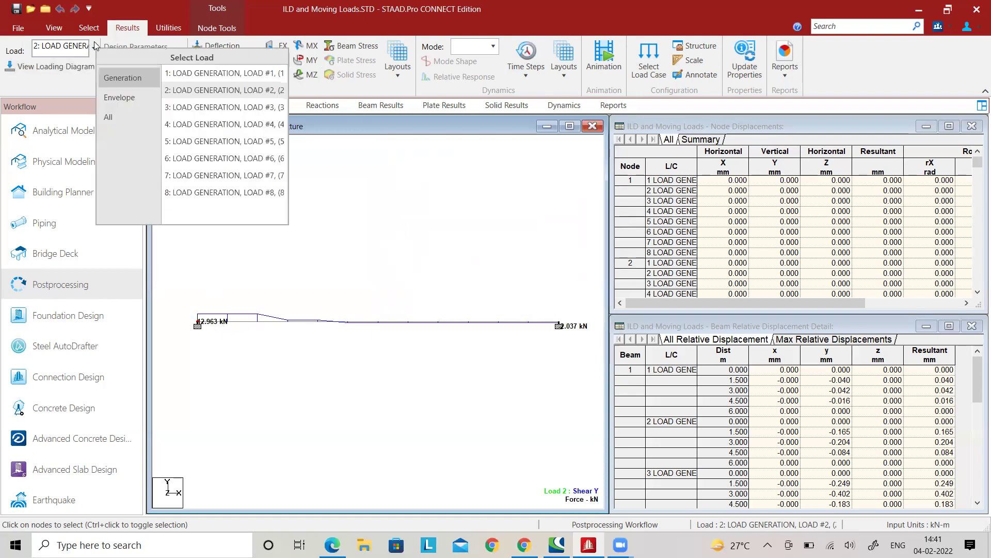
pyautogui.click(206, 91)
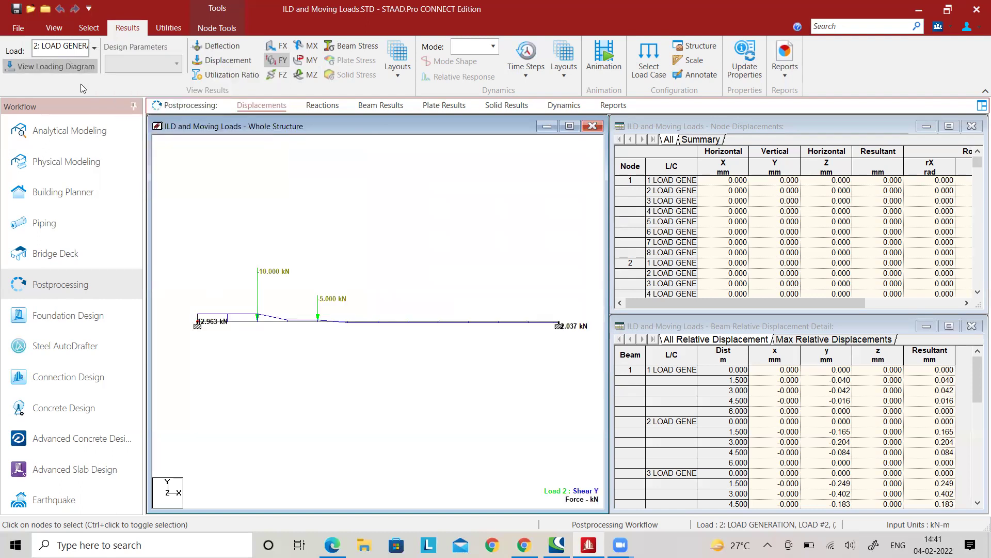
pyautogui.click(94, 47)
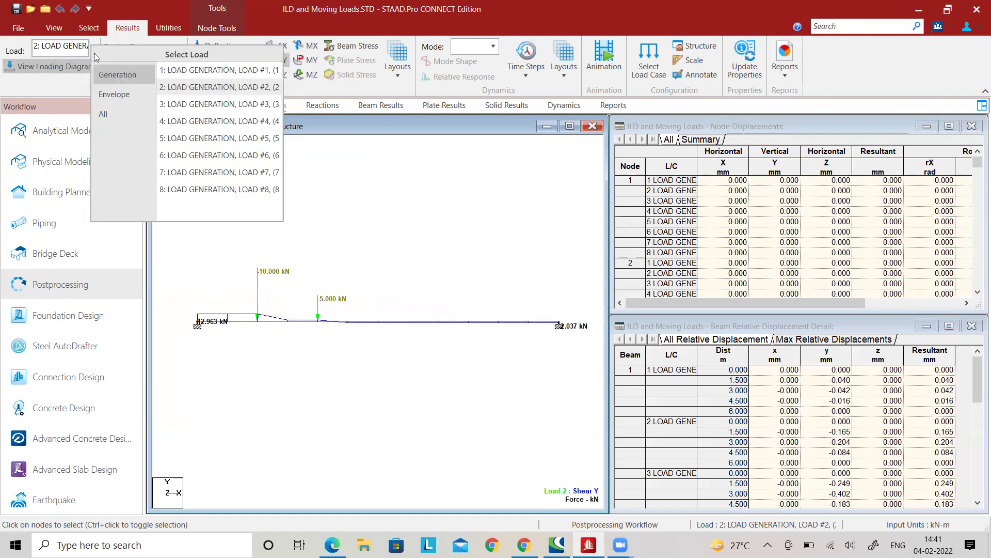
pyautogui.click(174, 137)
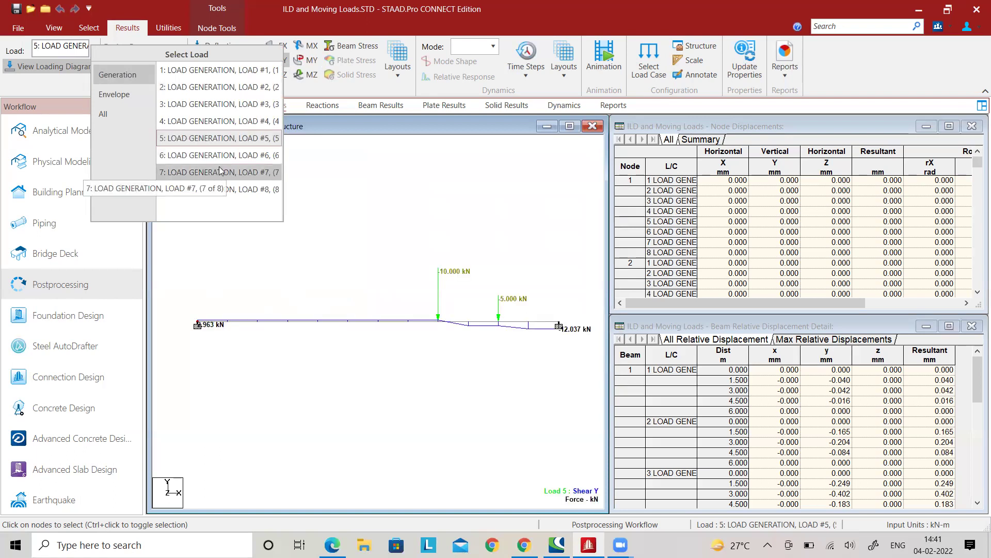
pyautogui.click(237, 173)
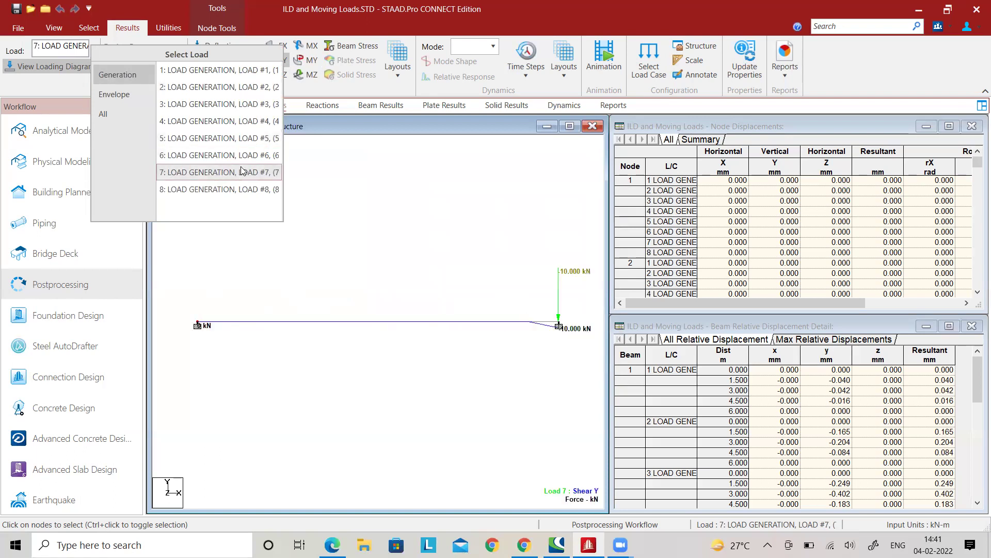
pyautogui.click(399, 217)
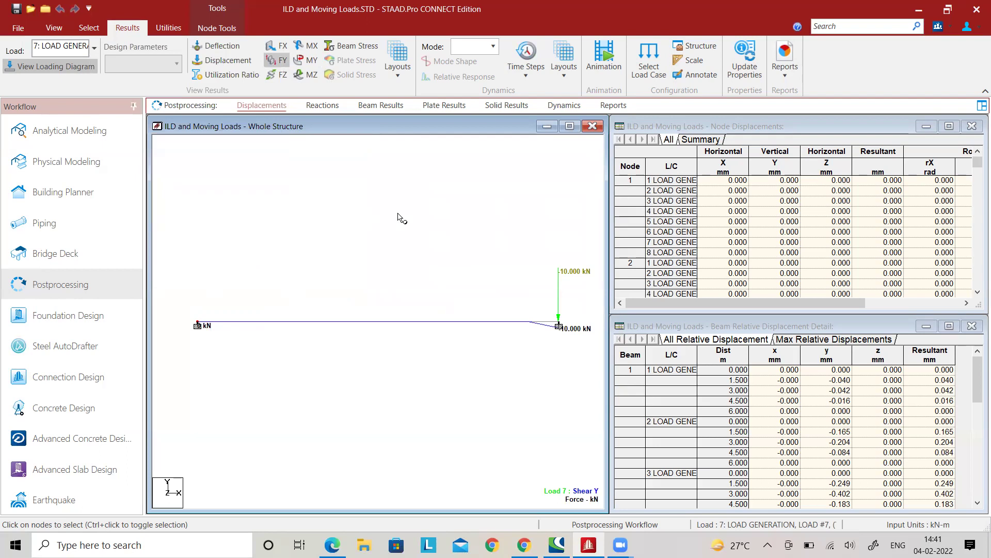